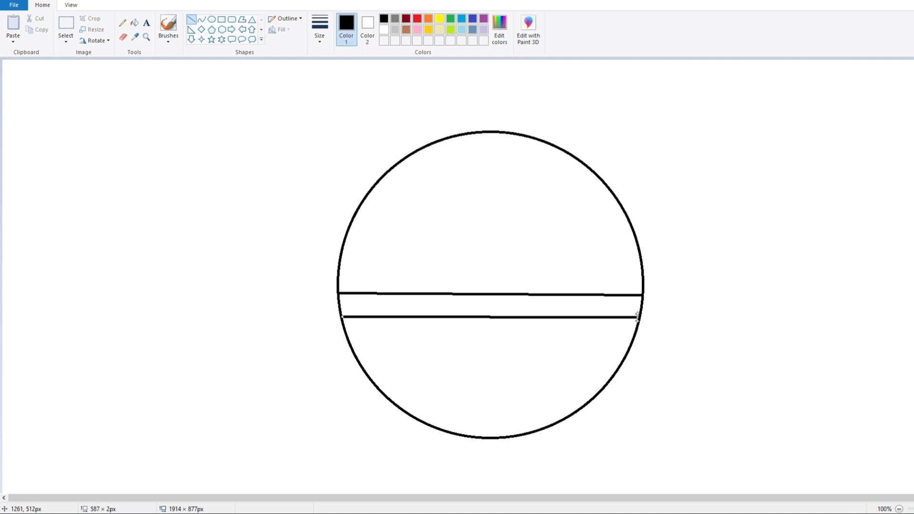
Draw five more evenly spaced horizontal lines across the circle below the existing two, each ending at the circle's outline
left_click_drag(347, 342, 636, 339)
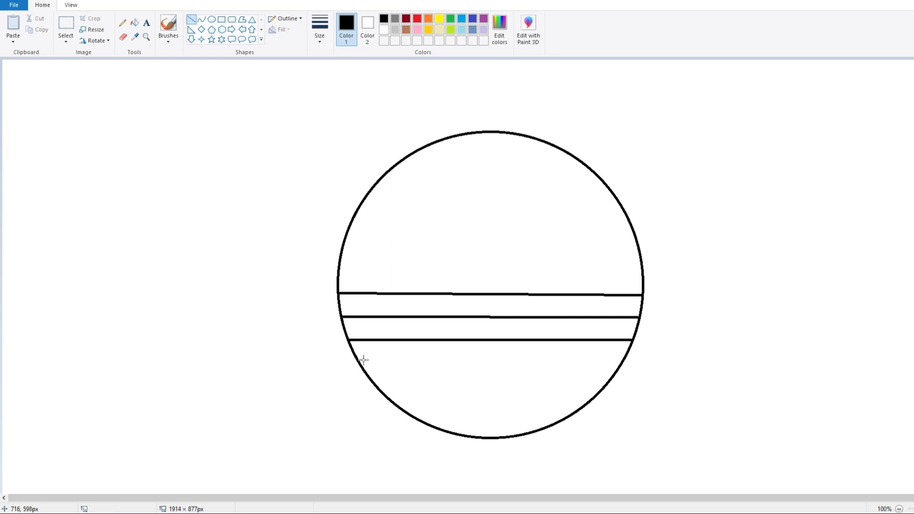
left_click_drag(361, 363, 622, 360)
left_click_drag(376, 385, 610, 382)
left_click_drag(388, 401, 591, 400)
left_click(530, 418)
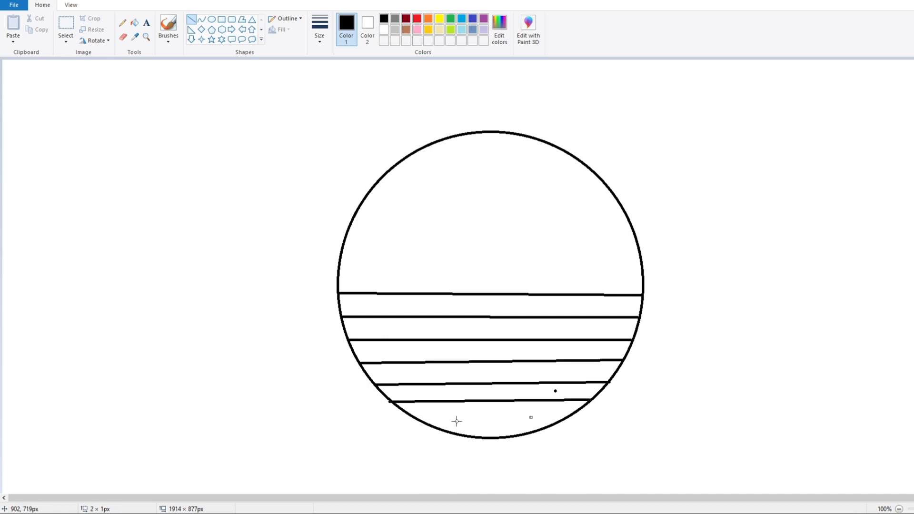
left_click_drag(417, 418, 565, 417)
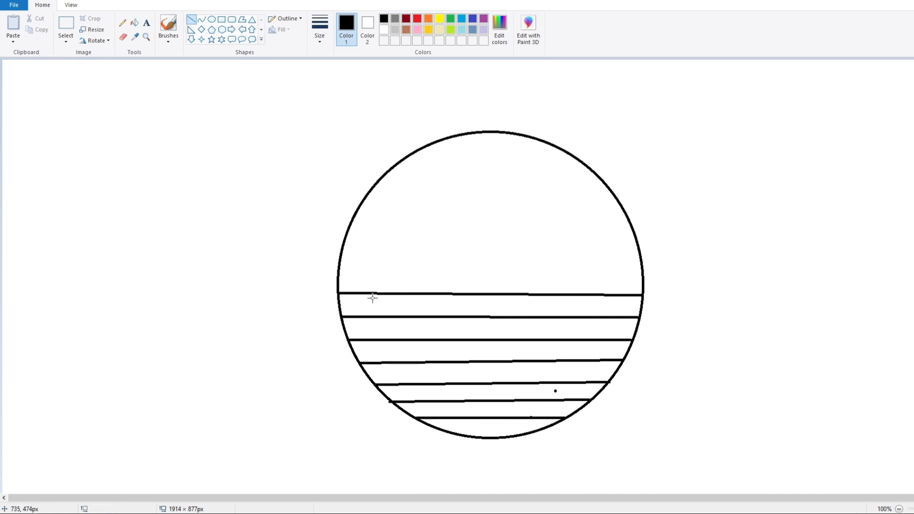
Divide the uppermost band into bricks with six short vertical lines
left_click_drag(384, 294, 384, 317)
left_click_drag(435, 295, 437, 318)
left_click(474, 306)
mouse_move(484, 305)
left_mouse_down()
mouse_move(483, 318)
mouse_move(529, 317)
left_mouse_up()
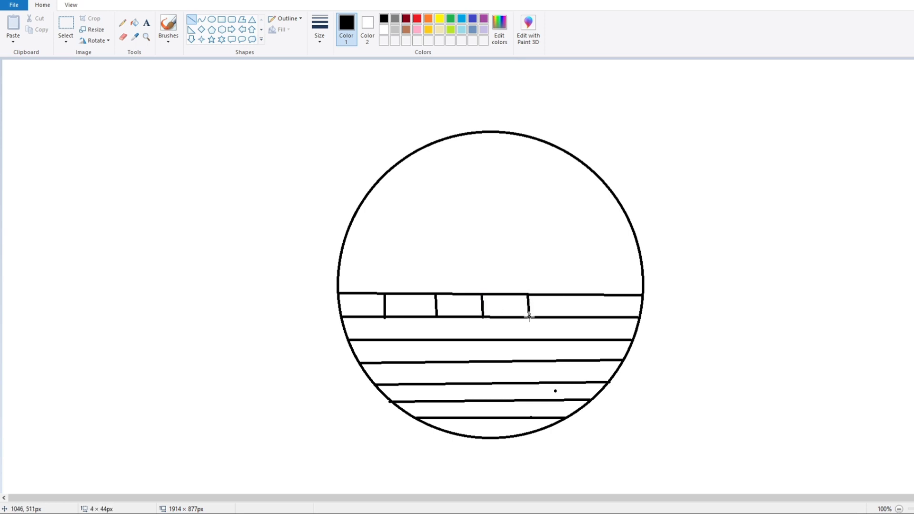
left_click(576, 304)
left_click_drag(570, 295, 577, 316)
left_click(622, 296)
left_click_drag(624, 296, 626, 315)
Divide the second band into bricks with six short vertical lines, staggered against the row above
left_click(483, 321)
left_click_drag(366, 332, 368, 340)
left_click_drag(411, 316, 414, 339)
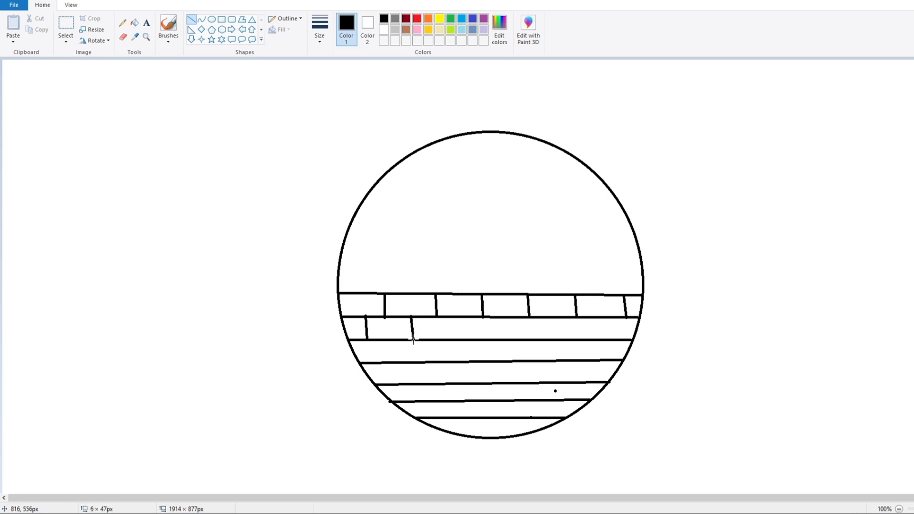
left_click(444, 326)
left_click_drag(458, 316, 459, 339)
left_click_drag(509, 316, 510, 339)
left_click_drag(559, 317, 560, 339)
left_click(573, 334)
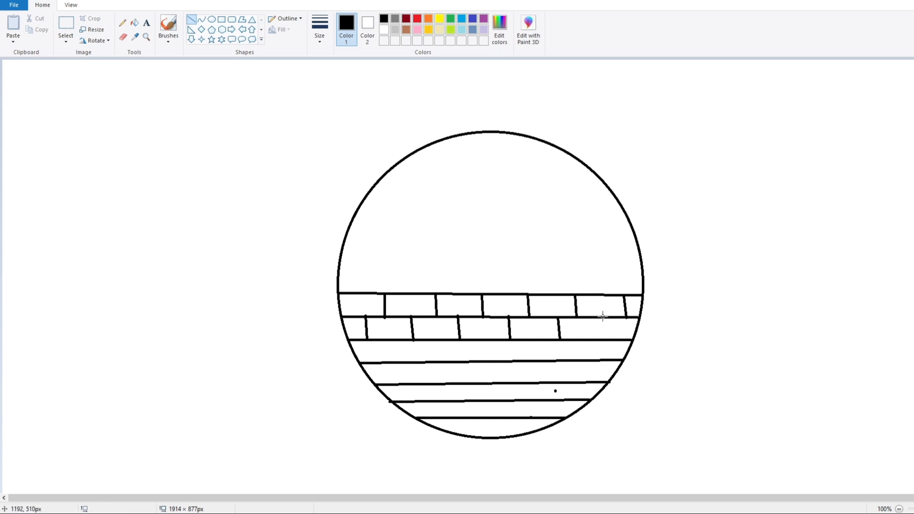
Divide the third band into bricks with five short vertical lines, offset from the second row's joints
left_click(479, 358)
left_click_drag(383, 340, 386, 362)
left_click(448, 347)
mouse_move(432, 341)
left_mouse_down()
mouse_move(433, 366)
mouse_move(486, 361)
left_mouse_up()
left_click(480, 352)
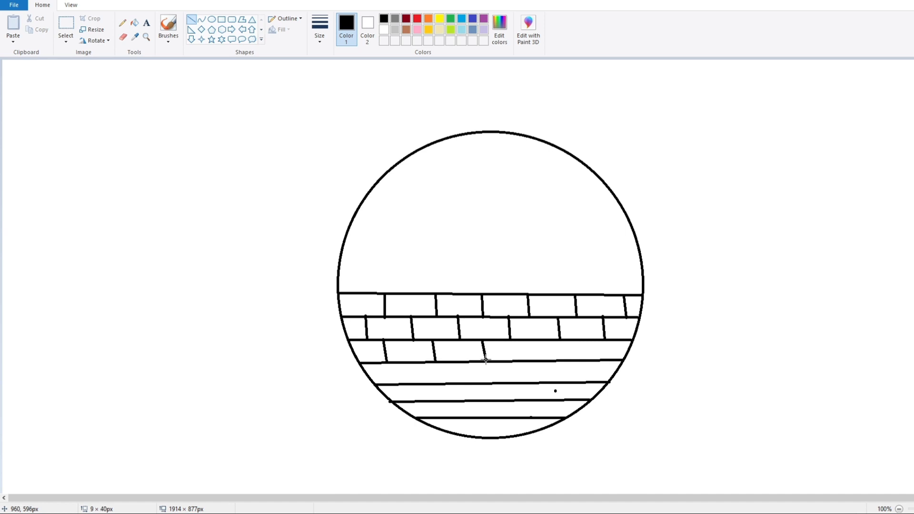
left_click_drag(534, 339, 542, 363)
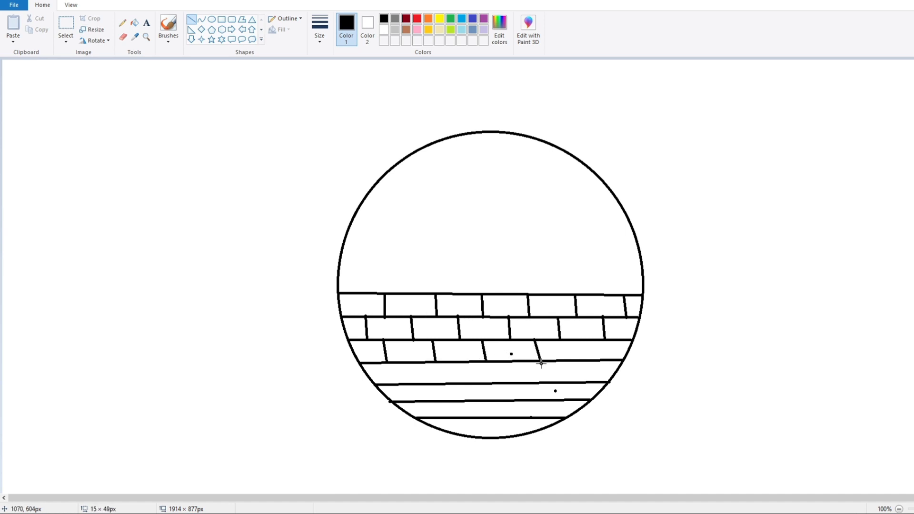
left_click(558, 354)
left_click_drag(583, 341, 586, 362)
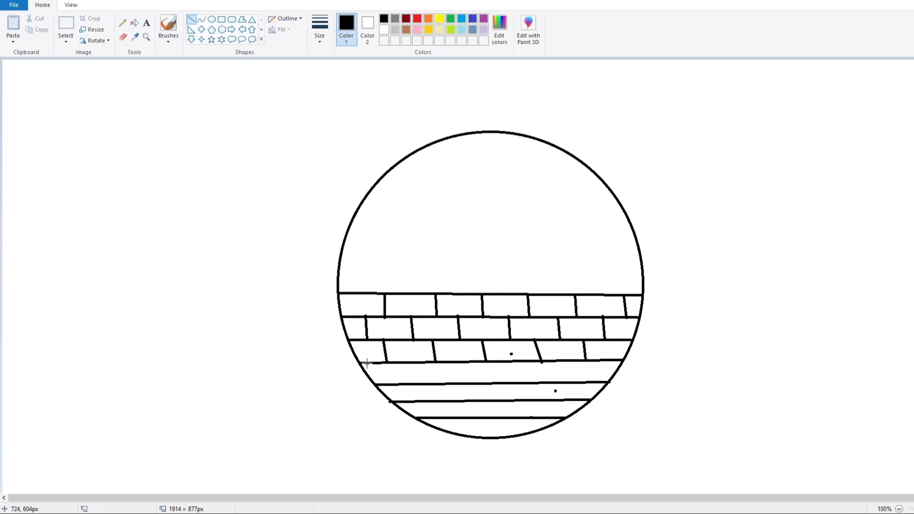
Add five short vertical lines to the fourth band as staggered brick joints
mouse_move(403, 363)
left_mouse_down()
mouse_move(404, 386)
mouse_move(456, 383)
left_mouse_up()
left_click(446, 373)
left_click_drag(503, 360, 506, 380)
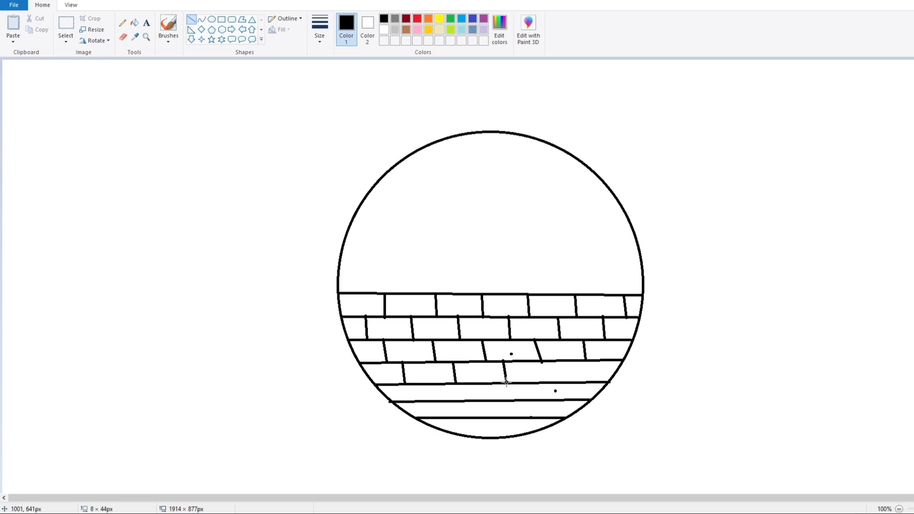
left_click_drag(557, 362, 559, 383)
left_click_drag(605, 360, 606, 383)
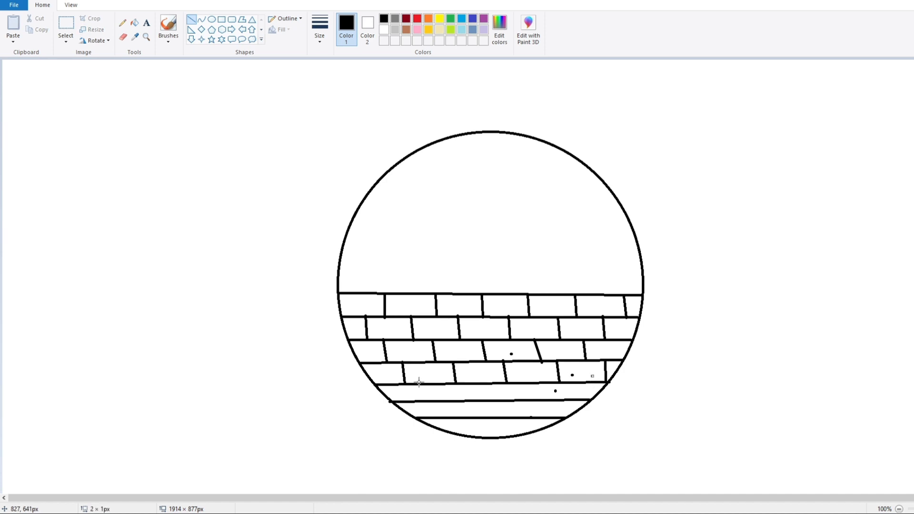
Add four short vertical lines to the fifth band as staggered brick joints
left_click_drag(419, 382, 419, 401)
left_click_drag(467, 384, 470, 400)
left_click_drag(523, 382, 524, 404)
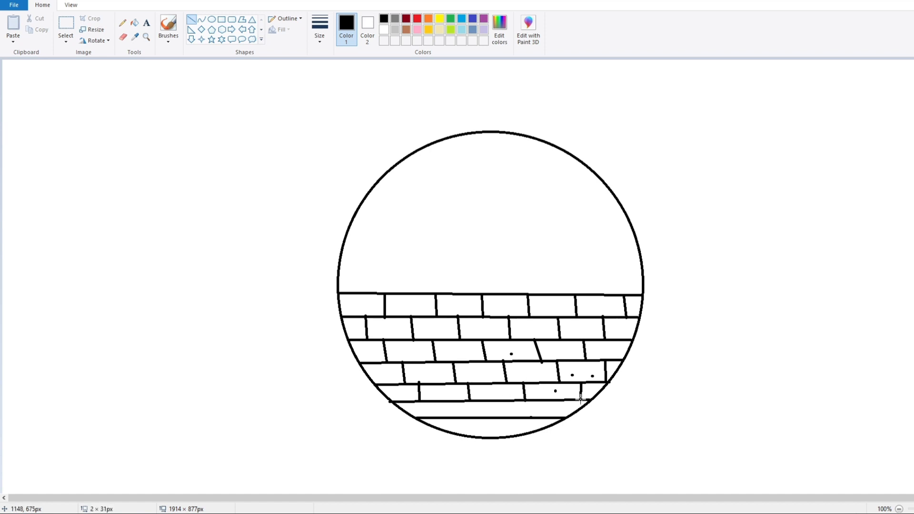
left_click_drag(580, 399, 582, 402)
Complete the brick pattern with three vertical joints in the sixth band and two in the bottom segment of the circle
left_click_drag(441, 400, 445, 417)
left_click_drag(491, 400, 495, 419)
left_click_drag(548, 401, 551, 418)
mouse_move(470, 418)
left_mouse_down()
mouse_move(473, 439)
mouse_move(467, 432)
left_mouse_up()
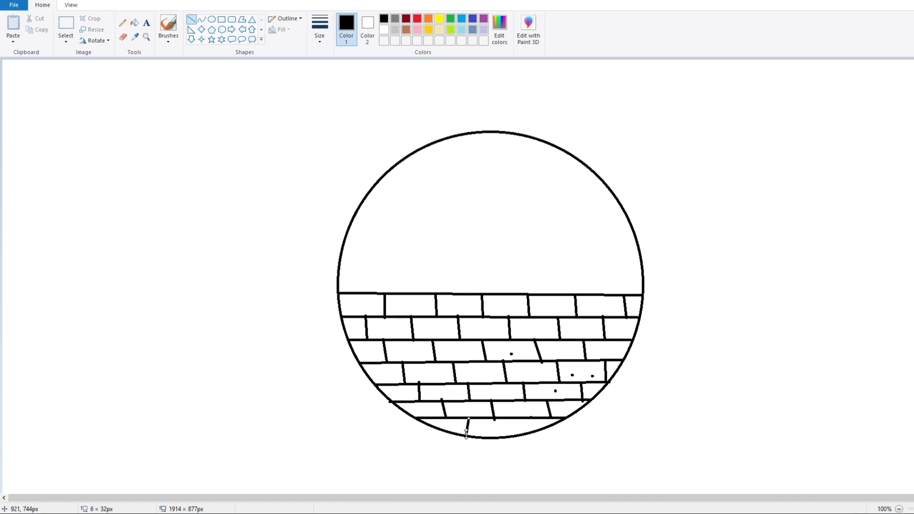
left_click_drag(519, 418, 520, 433)
left_click(348, 403)
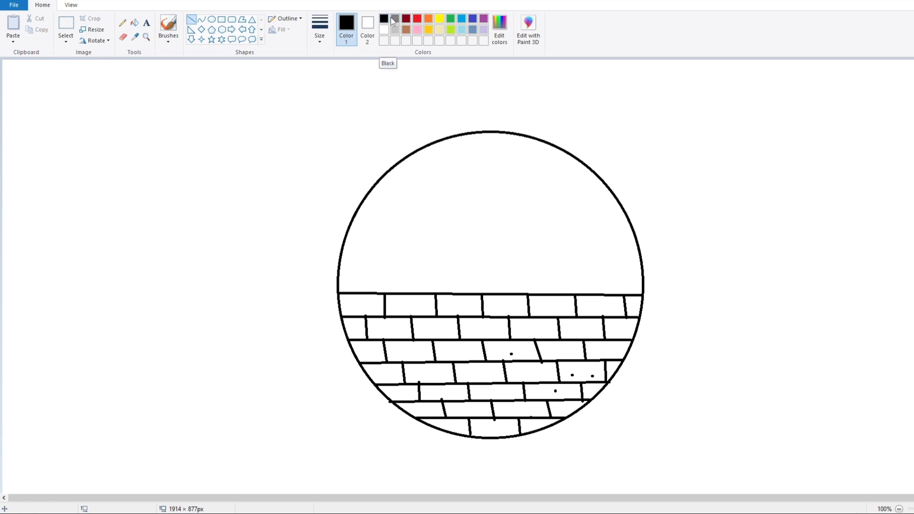
Draw a thin wavy dark red pencil line across the circle just above the brick wall
left_click(407, 19)
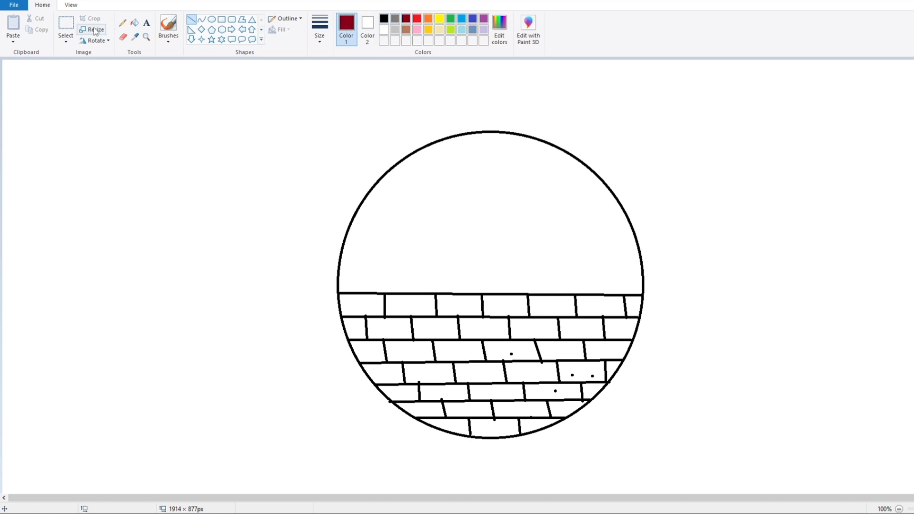
left_click(122, 22)
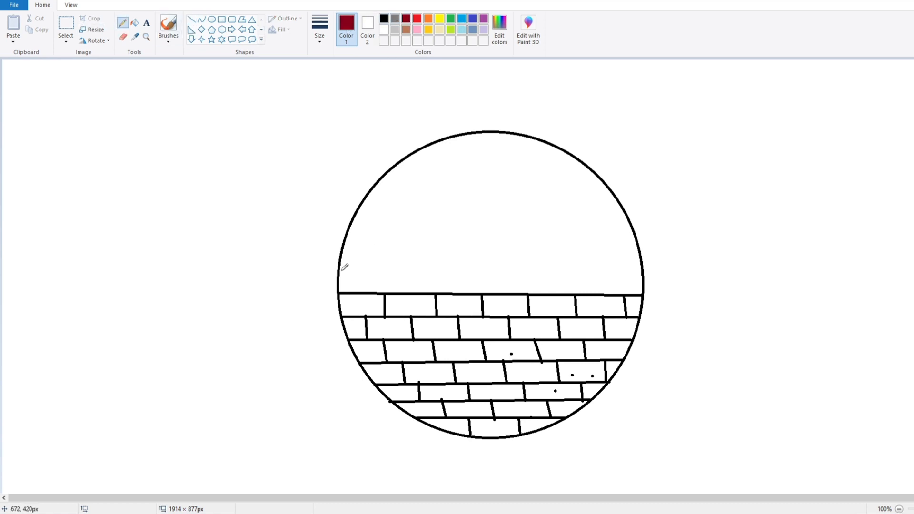
mouse_move(341, 272)
left_mouse_down()
mouse_move(511, 265)
mouse_move(576, 273)
mouse_move(631, 263)
left_mouse_up()
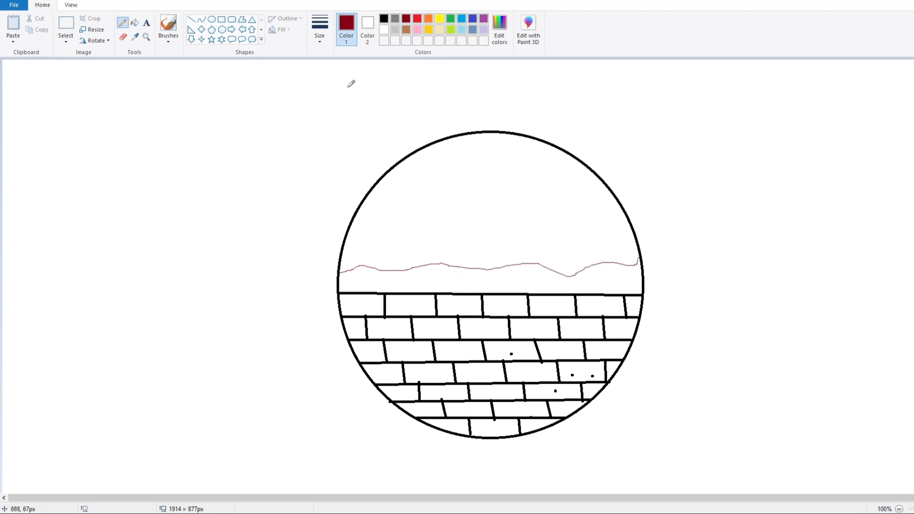
Draw a black rectangle as the house body in the circle's upper left and adjust its width on both sides
left_click(384, 18)
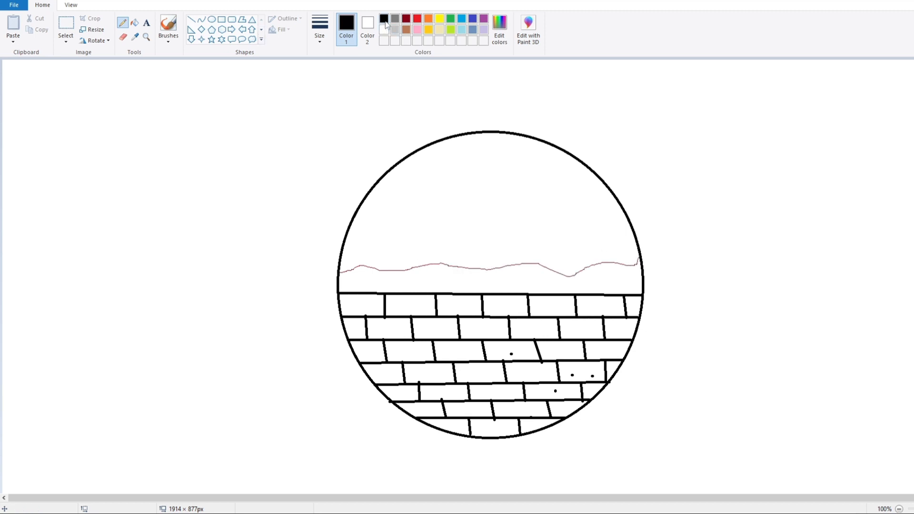
left_click(222, 19)
left_click_drag(387, 201, 467, 242)
left_click_drag(387, 222, 400, 221)
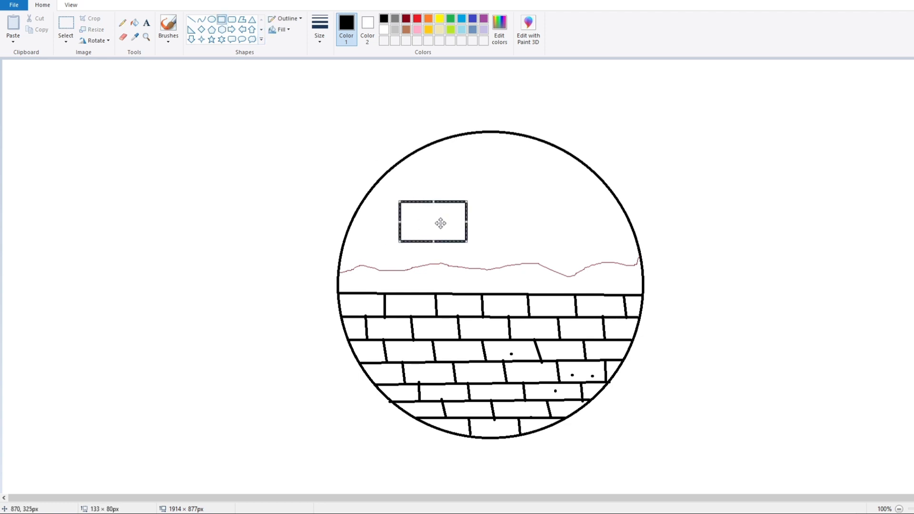
left_click_drag(467, 222, 483, 222)
left_click(364, 211)
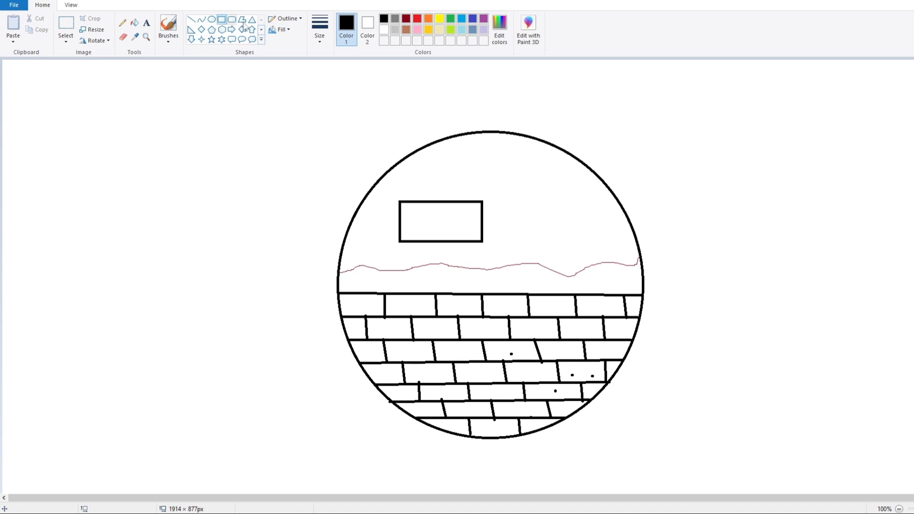
Build the house roof with a triangular gable over the rectangle's left part and straight lines forming the slanted roof beside it
left_click_drag(403, 166, 402, 201)
left_click(472, 182)
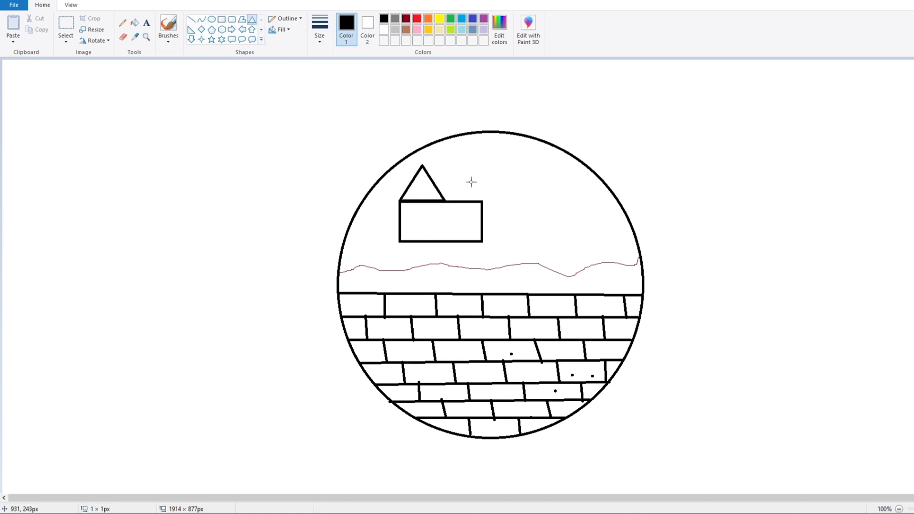
left_click(191, 20)
left_click_drag(424, 169, 483, 201)
left_click(520, 173)
left_click(465, 185)
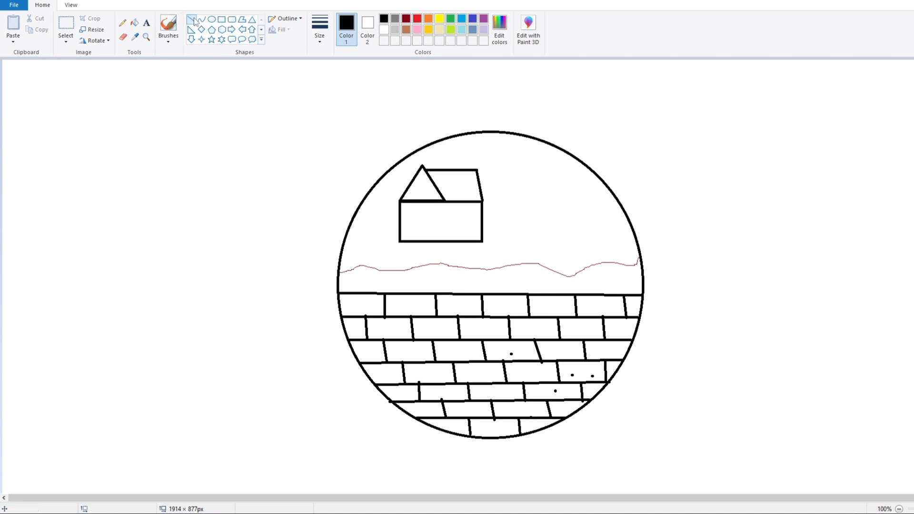
Draw a rectangular door standing on the house's base and a small rectangular window to its right
left_click(221, 20)
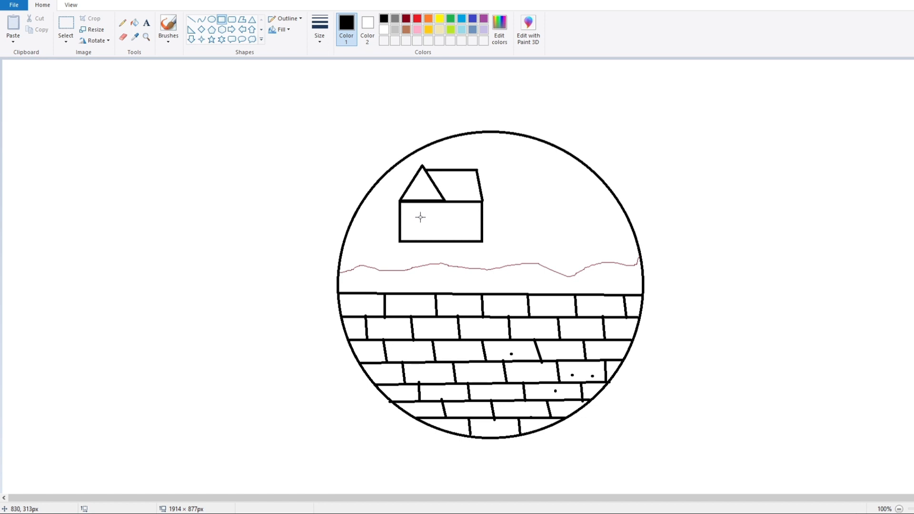
left_click_drag(420, 217, 438, 241)
left_click(459, 229)
left_click_drag(451, 207, 474, 222)
left_click(268, 164)
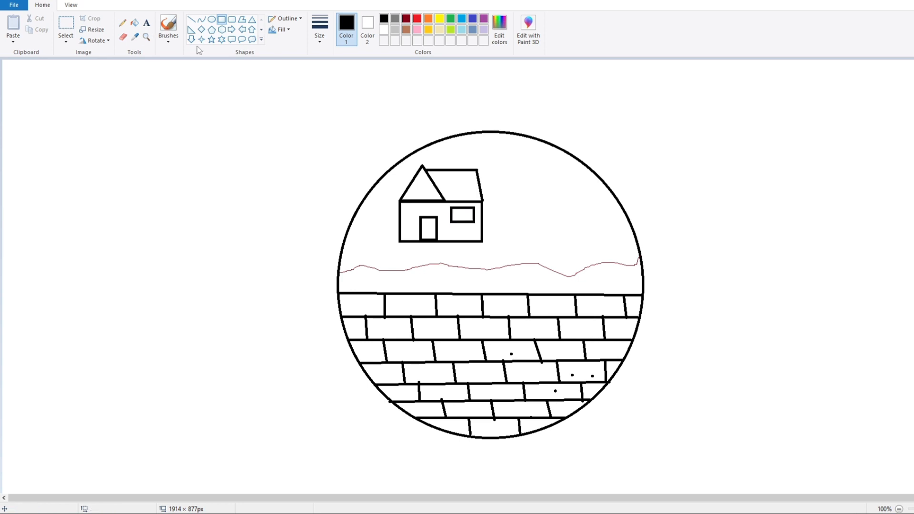
Add a small oval to the door and a vertical line dividing the window into two panes
left_click(211, 19)
left_click_drag(426, 225, 429, 231)
left_click(279, 198)
left_click(191, 19)
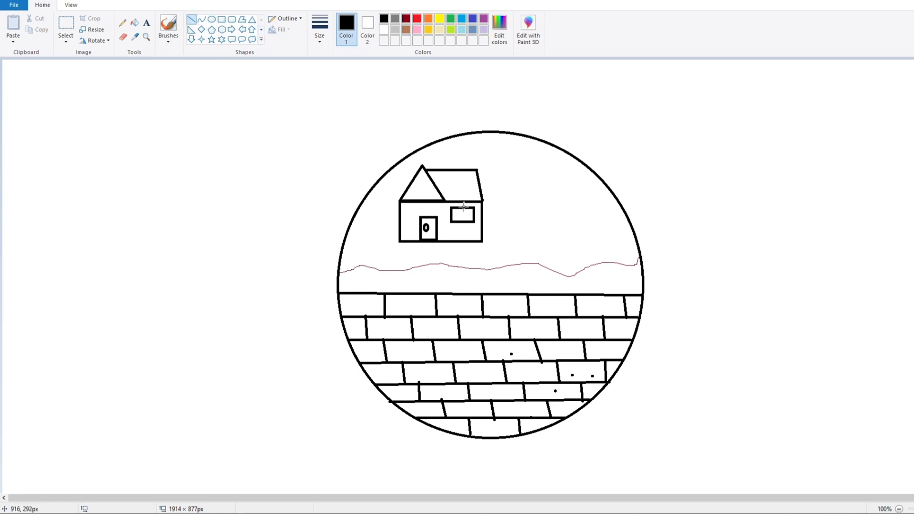
left_click_drag(460, 206, 462, 222)
left_click(543, 206)
Draw two overlapping circles to the right of the house, sizing the second to about 127 × 121 px
left_click(211, 21)
left_click_drag(516, 174, 585, 237)
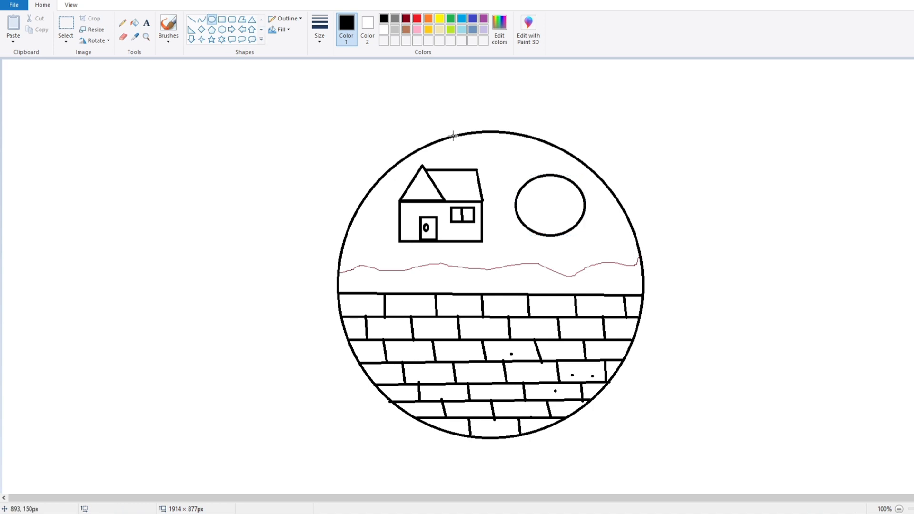
left_click_drag(539, 175, 597, 235)
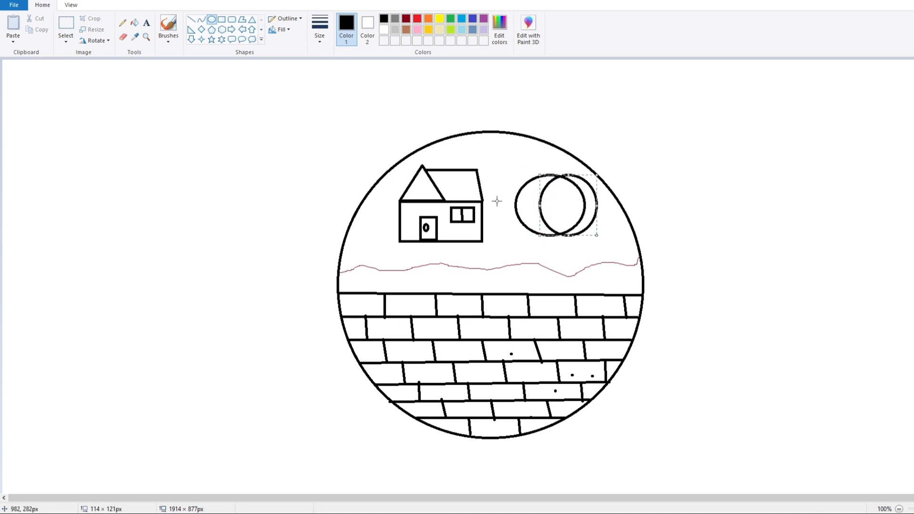
left_click_drag(542, 203, 536, 203)
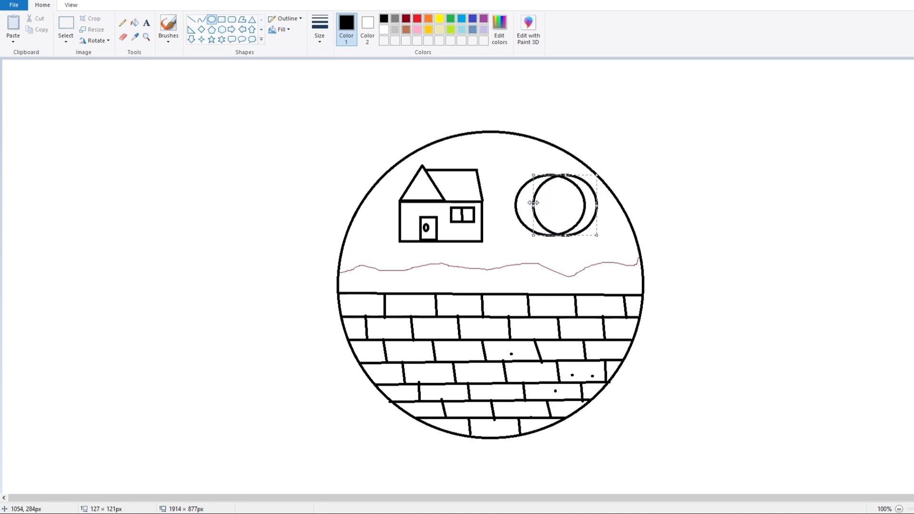
left_click(480, 155)
Delete the right part of the overlapping circles to leave a crescent moon, and close the outer circle's gap with a line
left_click(67, 24)
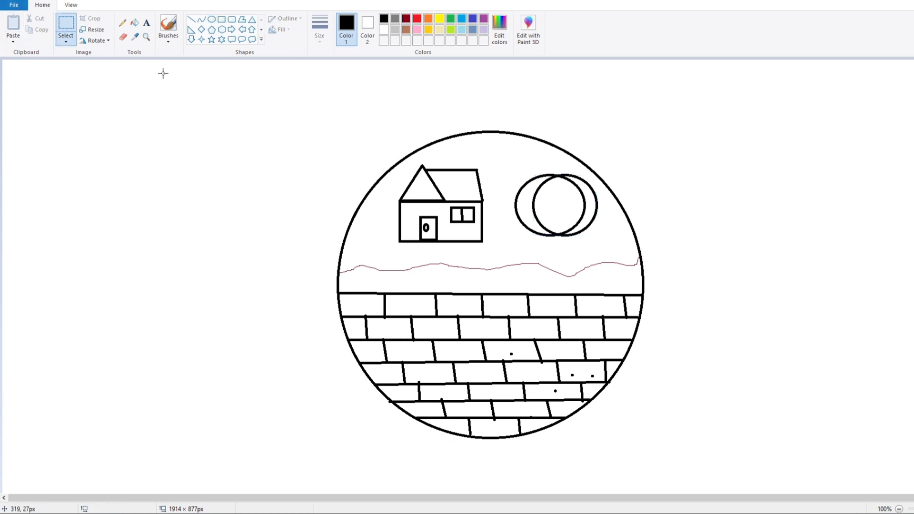
left_click_drag(556, 166, 597, 249)
left_click(66, 41)
left_click(88, 121)
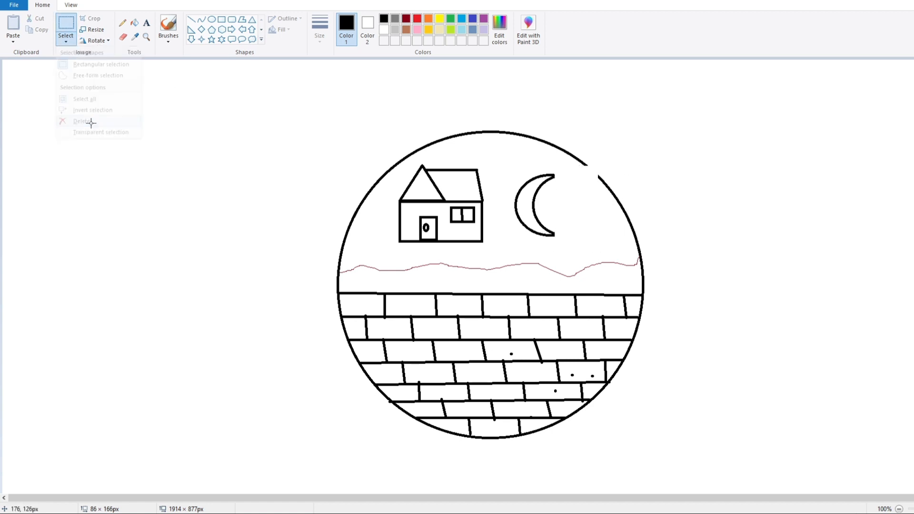
left_click(192, 20)
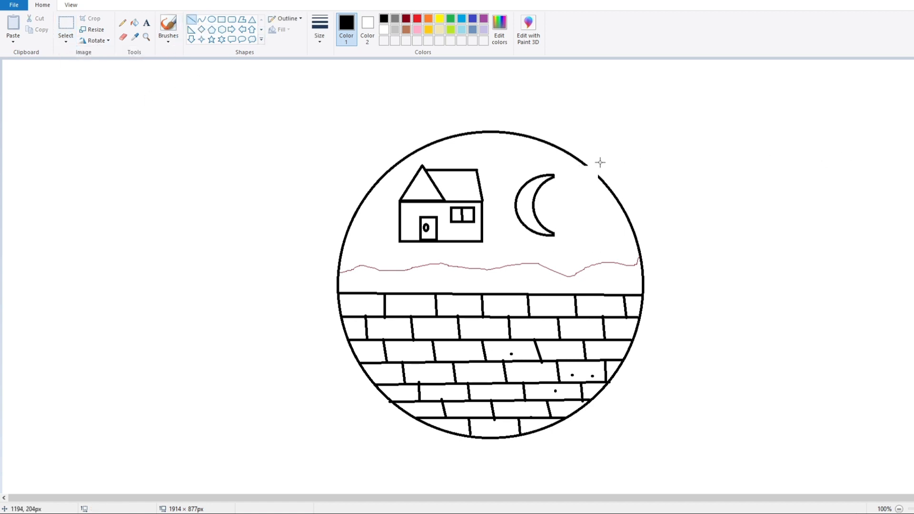
left_click_drag(586, 165, 598, 176)
Draw seven small five-point stars around the crescent moon and in the sky above it
left_click(212, 39)
mouse_move(481, 143)
left_mouse_down()
mouse_move(497, 162)
mouse_move(531, 163)
left_mouse_up()
left_click_drag(573, 198, 592, 219)
left_click_drag(554, 193, 593, 250)
left_click_drag(512, 234, 528, 249)
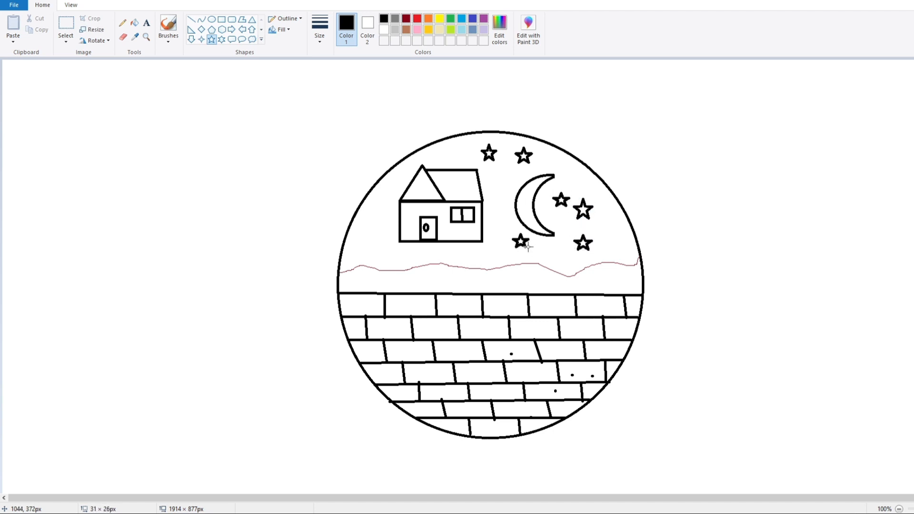
left_click_drag(496, 190, 511, 206)
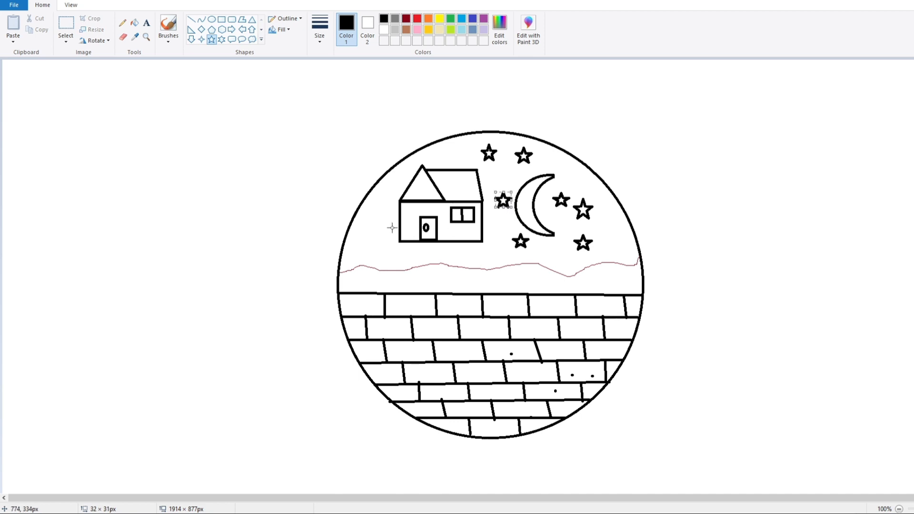
Scatter seven more small five-point stars beside, below and above the house
mouse_move(374, 226)
left_mouse_down()
mouse_move(397, 262)
mouse_move(462, 263)
left_mouse_up()
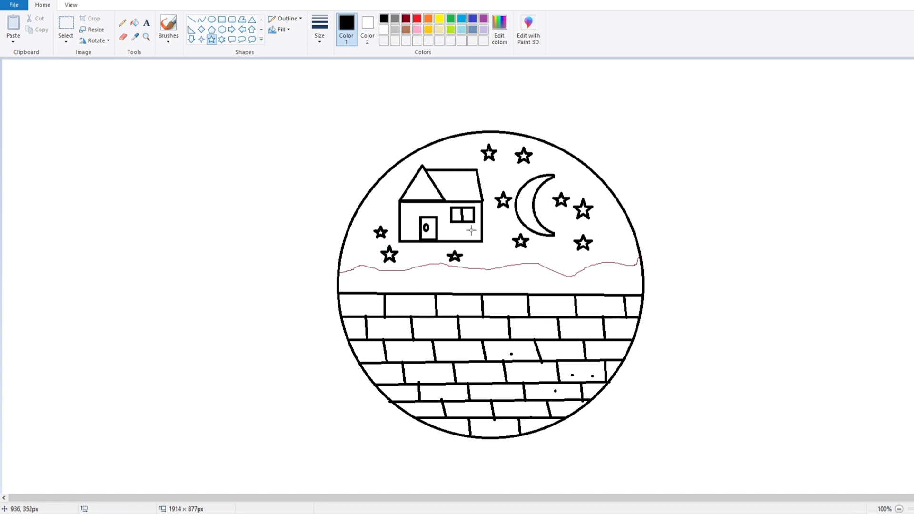
left_click_drag(445, 147, 459, 158)
mouse_move(391, 181)
left_mouse_down()
mouse_move(403, 188)
mouse_move(386, 183)
mouse_move(383, 217)
mouse_move(366, 244)
mouse_move(372, 251)
left_mouse_up()
left_click(366, 217)
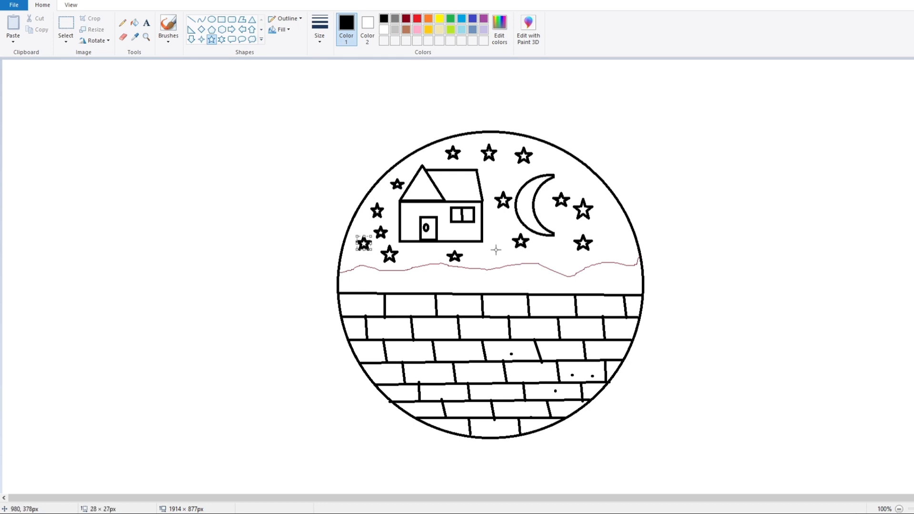
Draw three more small five-point stars below and beside the crescent moon
left_click_drag(494, 227, 565, 263)
left_click_drag(606, 234, 620, 248)
left_click(703, 137)
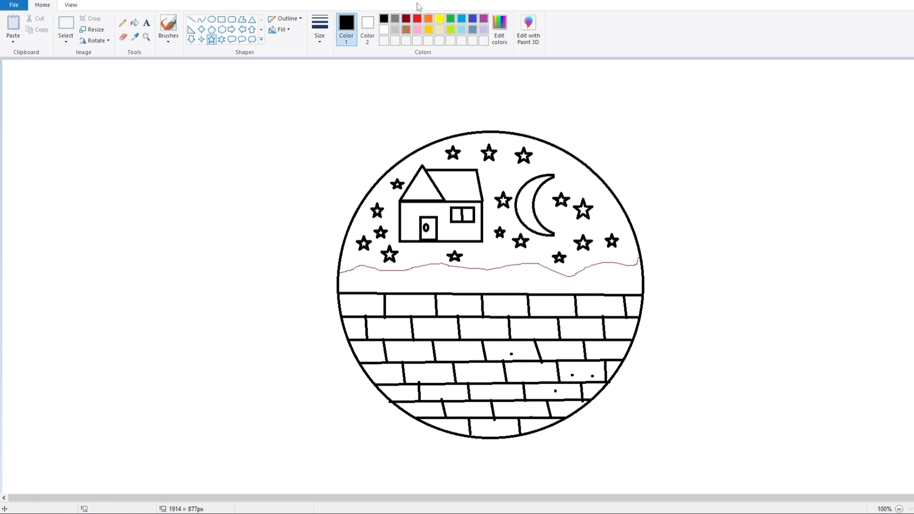
Fill every other brick in the wall's top row with gray, starting with the leftmost brick
left_click(395, 19)
left_click(135, 23)
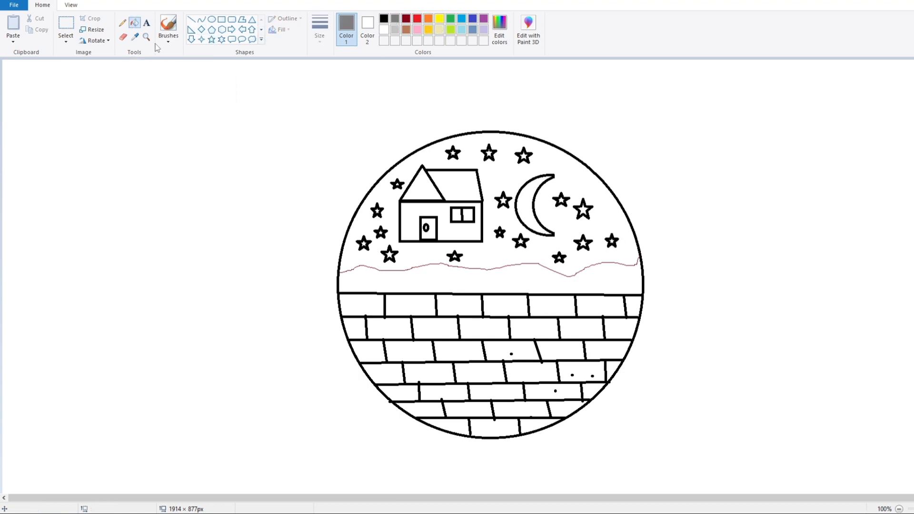
left_click(362, 304)
left_click(474, 308)
left_click(553, 307)
left_click(634, 305)
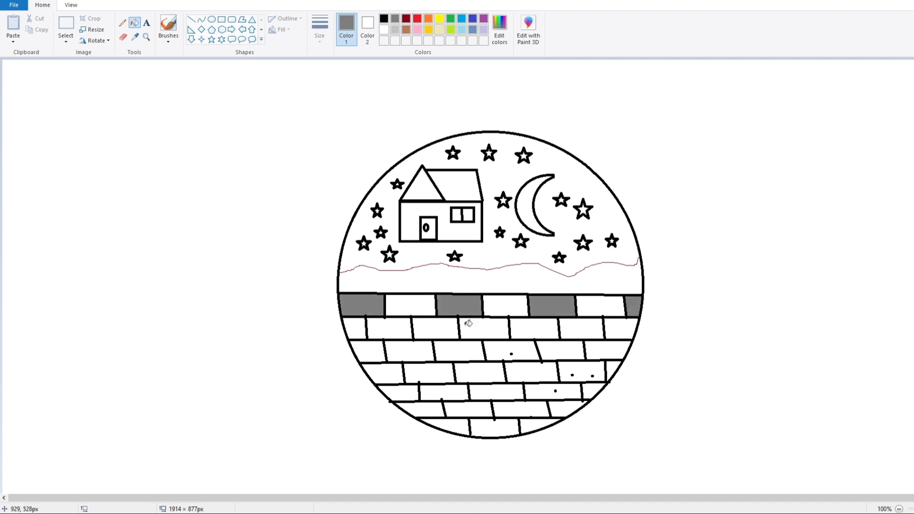
Fill alternate bricks with gray in the second and third rows of the wall, staggered against the row above
left_click(396, 323)
left_click(486, 328)
left_click(585, 327)
left_click(376, 348)
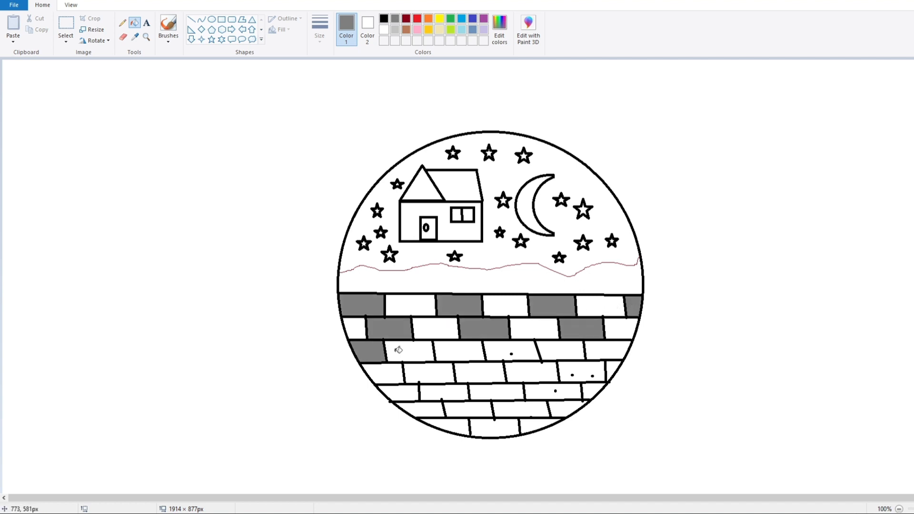
left_click(456, 349)
left_click(549, 349)
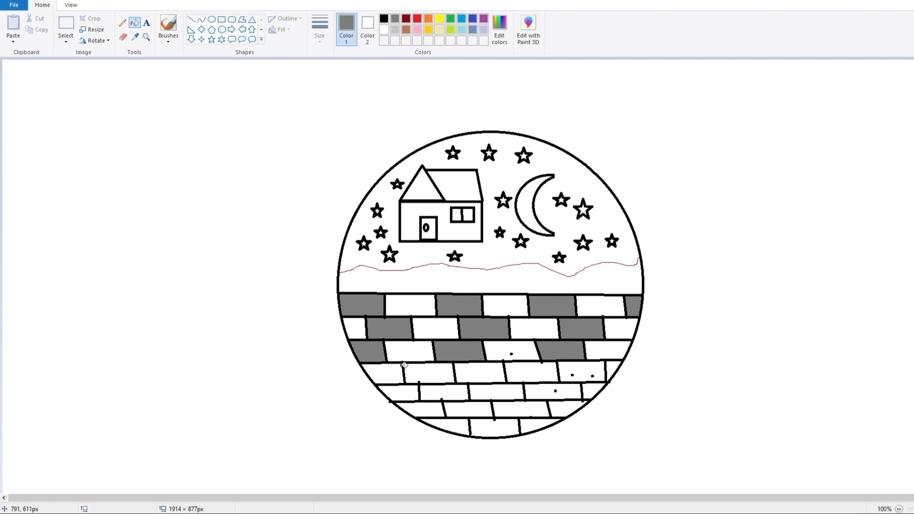
left_click(420, 382)
left_click(430, 369)
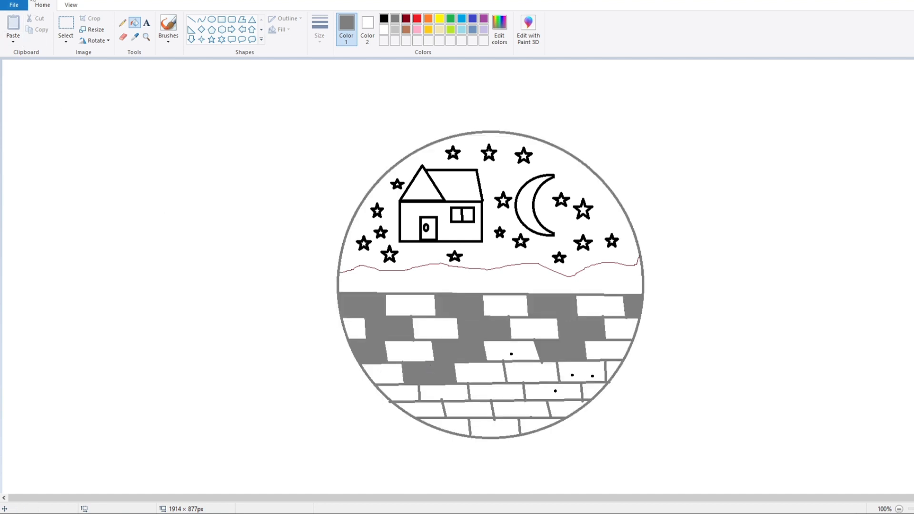
key("ctrl+z")
key("ctrl+z")
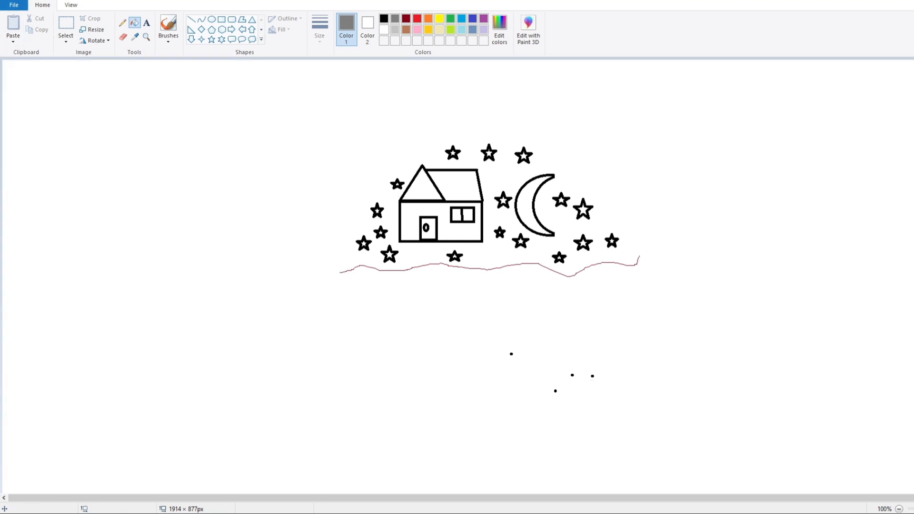
key("ctrl+y")
key("ctrl+y")
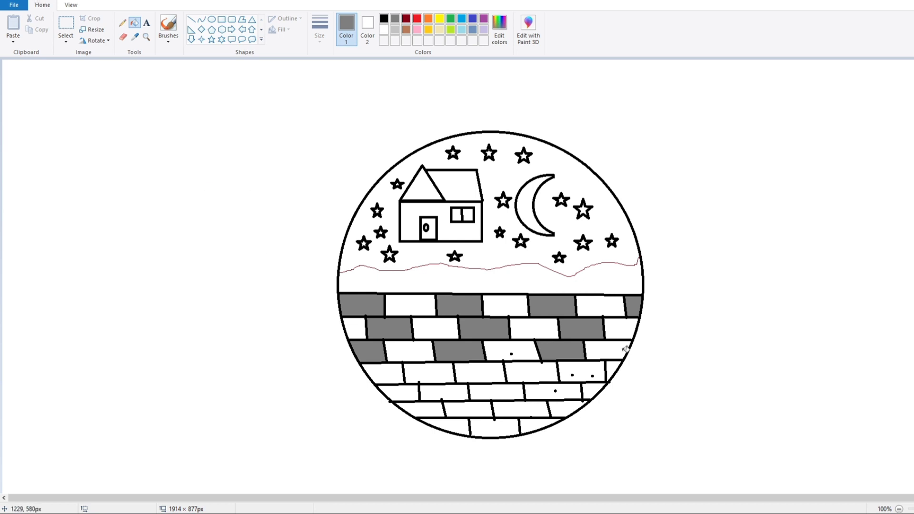
Fill alternate bricks with gray in the four lowest rows of the wall, continuing the staggered pattern
left_click(438, 370)
left_click(535, 367)
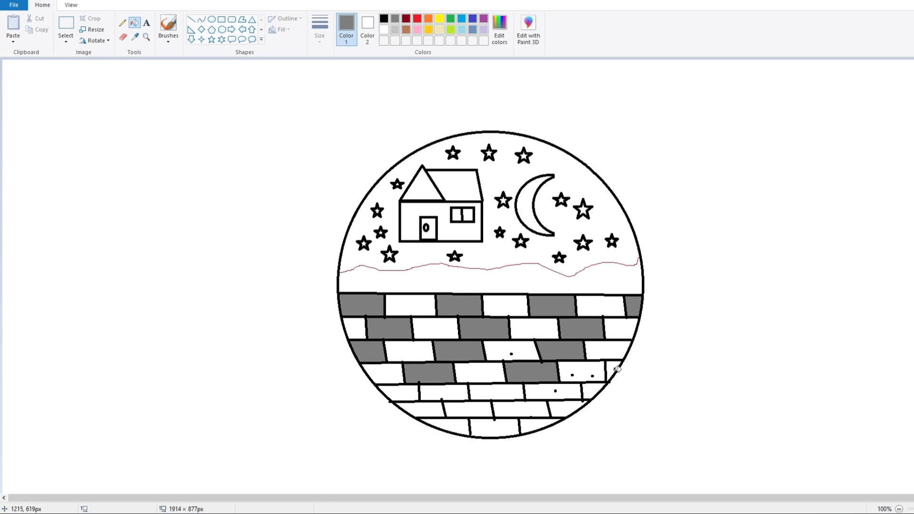
left_click(617, 368)
left_click(411, 392)
left_click(498, 392)
left_click(593, 389)
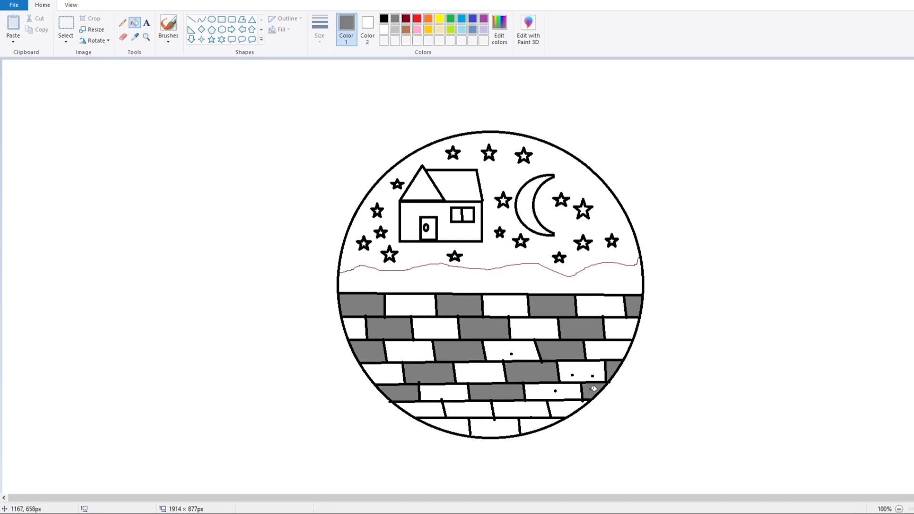
left_click(453, 406)
left_click(569, 404)
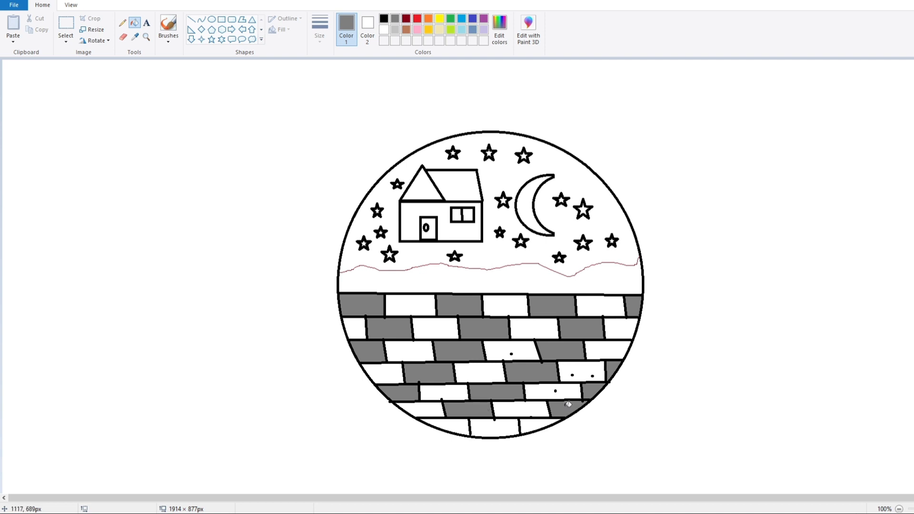
left_click(498, 426)
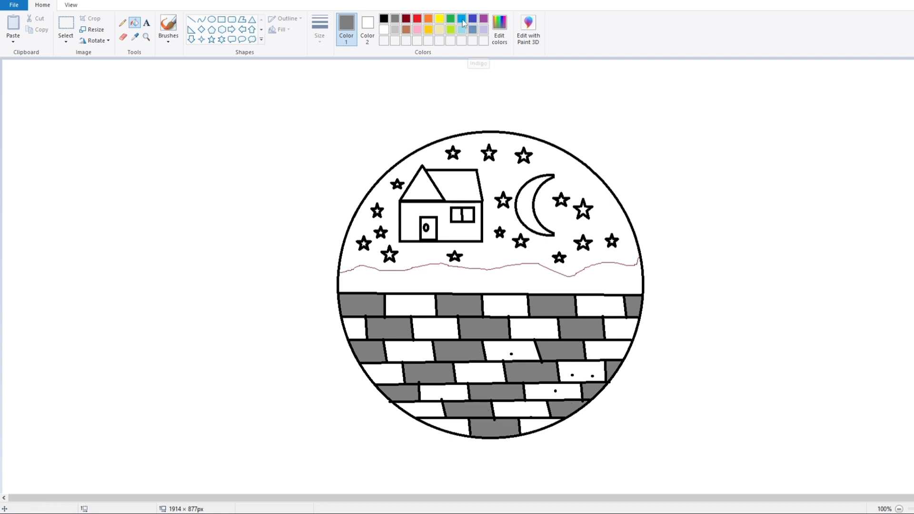
Fill the remaining white bricks in the wall's top two rows with red
left_click(418, 20)
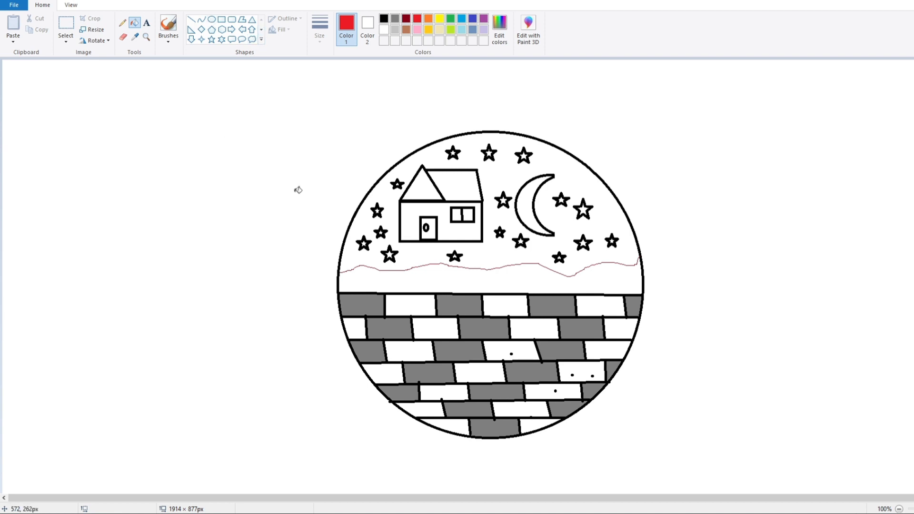
left_click(420, 300)
left_click(513, 299)
left_click(593, 303)
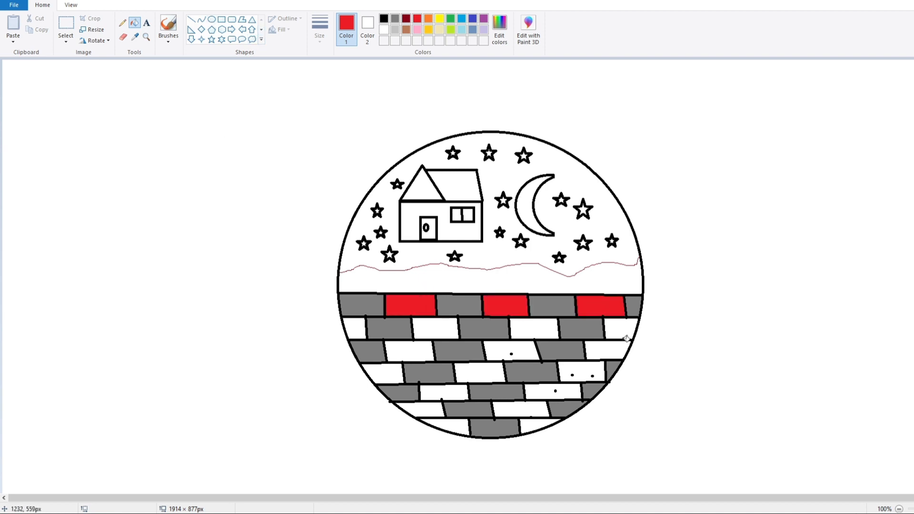
left_click(616, 326)
left_click(547, 325)
left_click(436, 329)
left_click(356, 333)
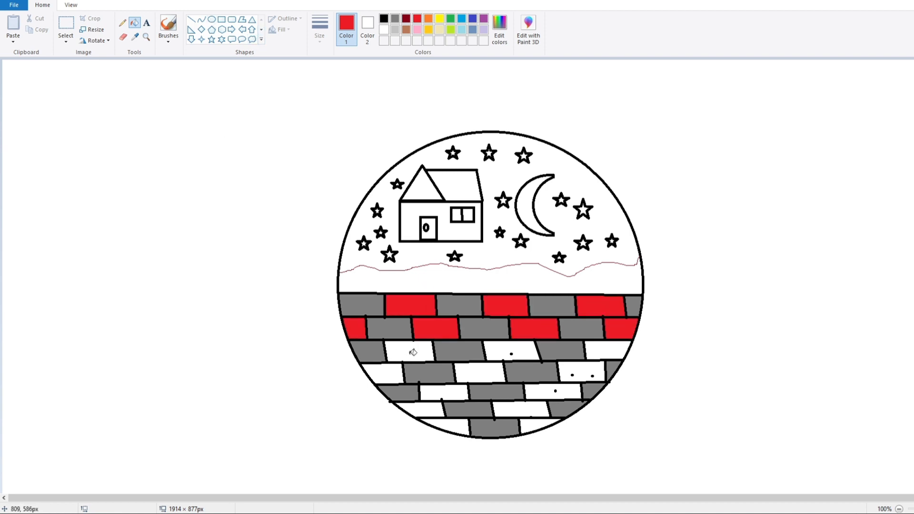
Fill the white bricks of the third row and the dotted bricks in the fourth and fifth rows with red
left_click(412, 352)
left_click(517, 348)
left_click(608, 351)
left_click(594, 376)
left_click(572, 387)
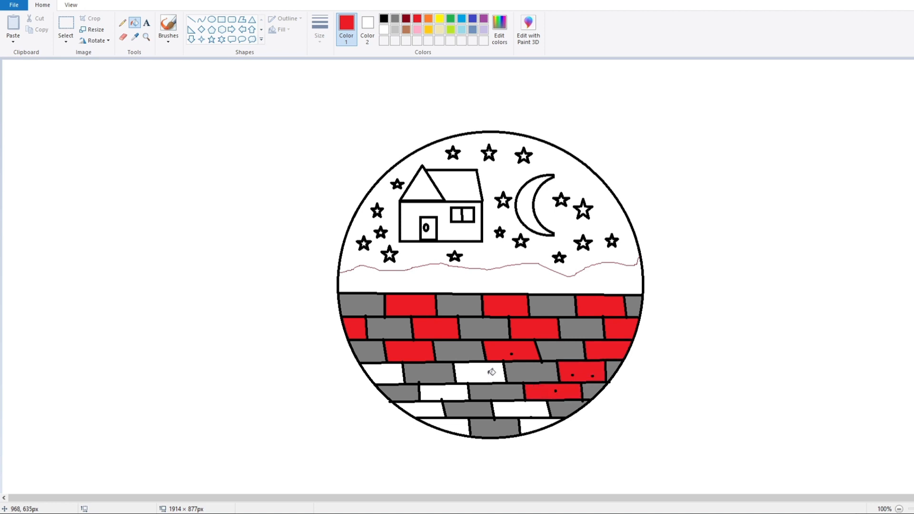
Fill all remaining white bricks in the four lowest rows of the wall with red
left_click(492, 373)
left_click(388, 371)
left_click(439, 390)
left_click(430, 409)
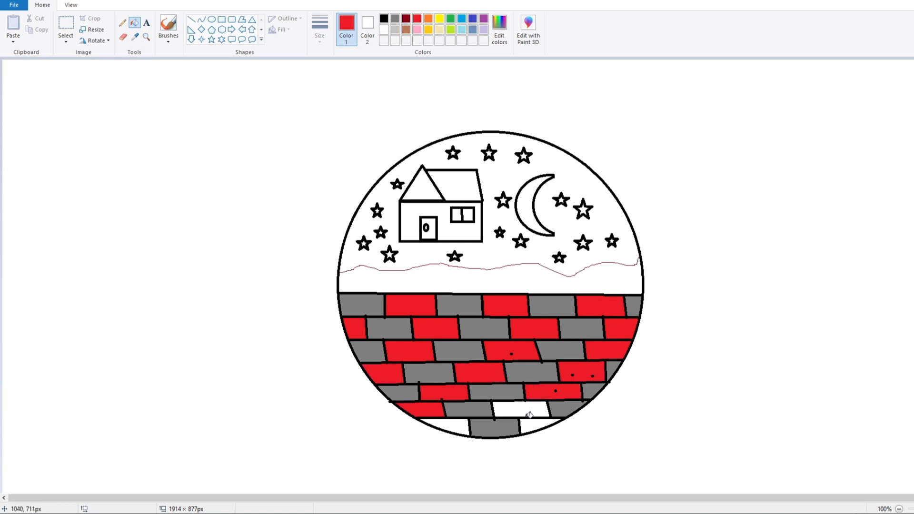
left_click(530, 413)
left_click(533, 427)
left_click(463, 426)
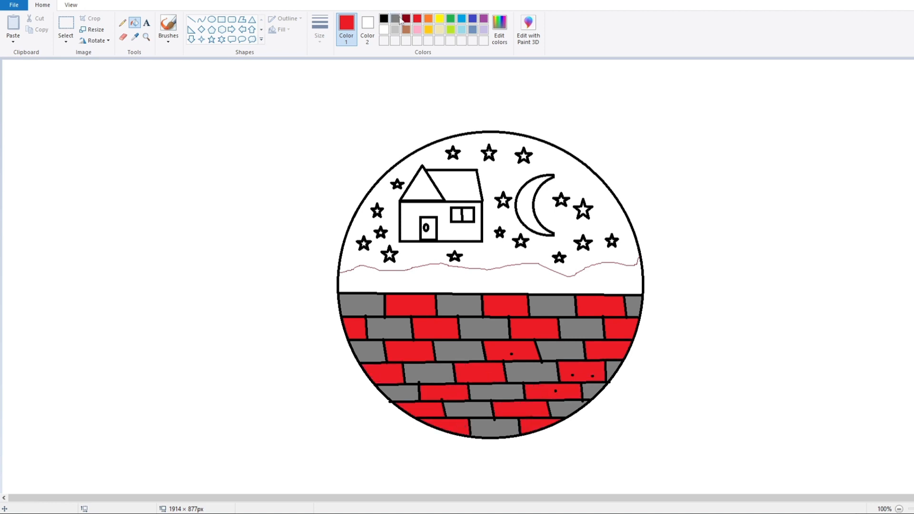
Fill the wavy ground strip above the brick wall with brown
left_click(406, 30)
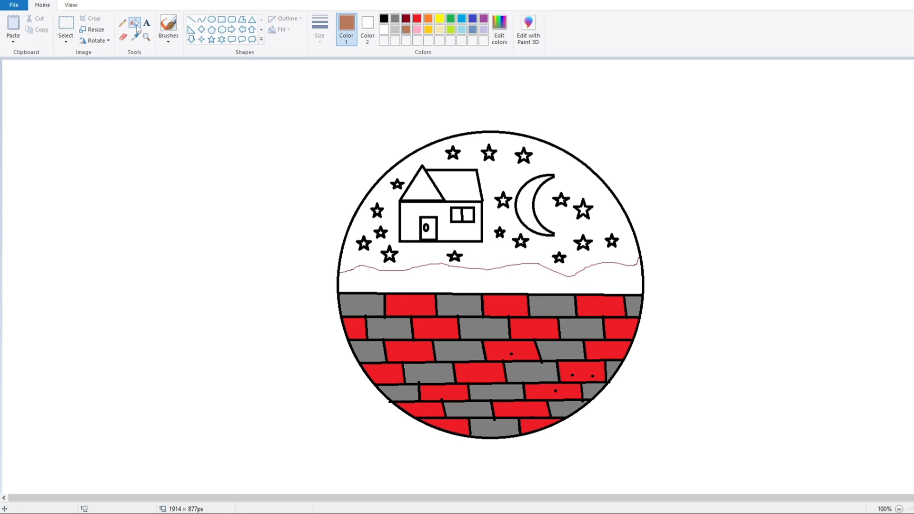
left_click(478, 275)
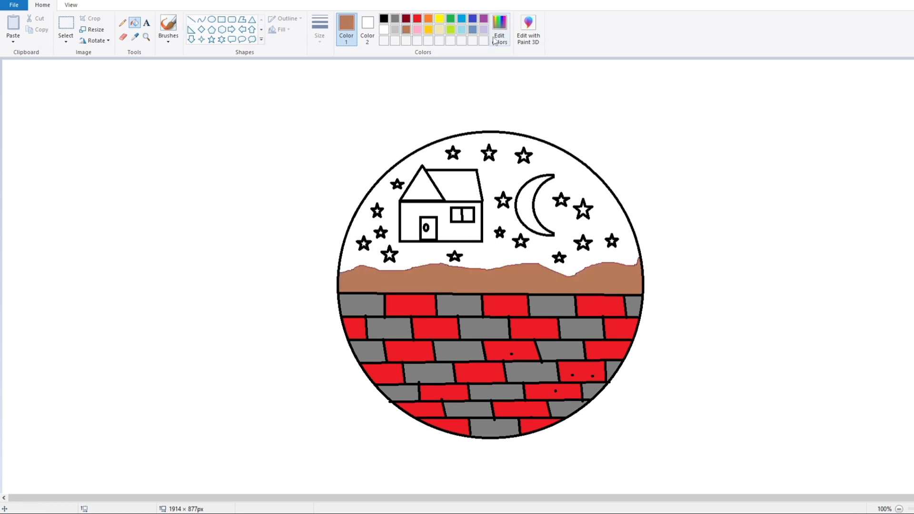
left_click(473, 19)
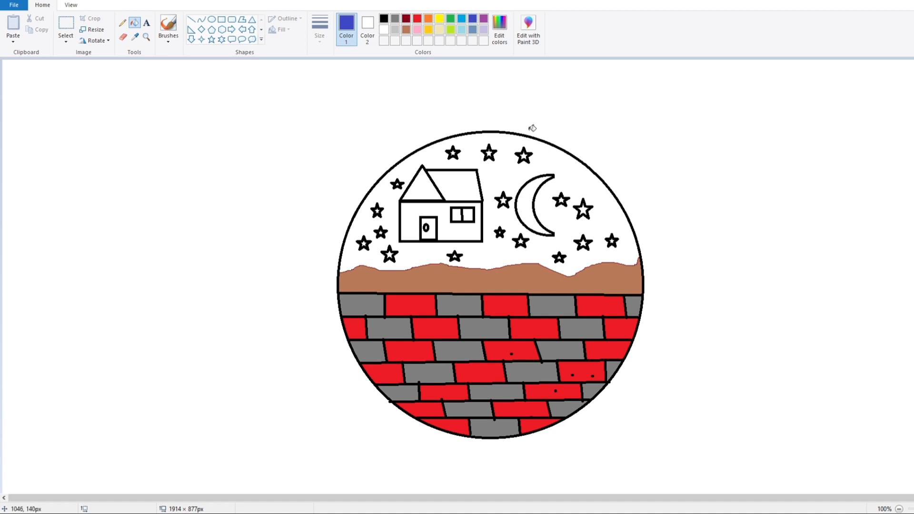
Erase the two stars just below the house and draw a slanted black two-rung ladder from the door to the ground
left_click(122, 37)
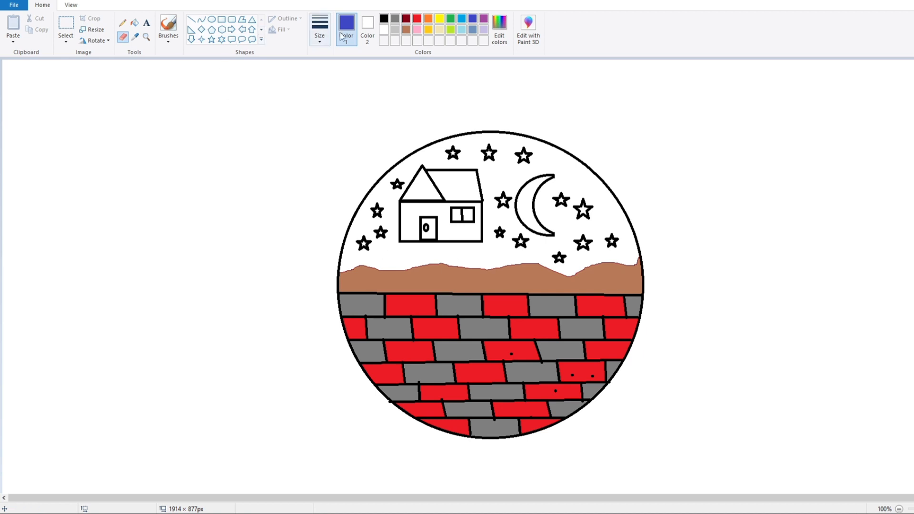
left_click(384, 19)
left_click(191, 20)
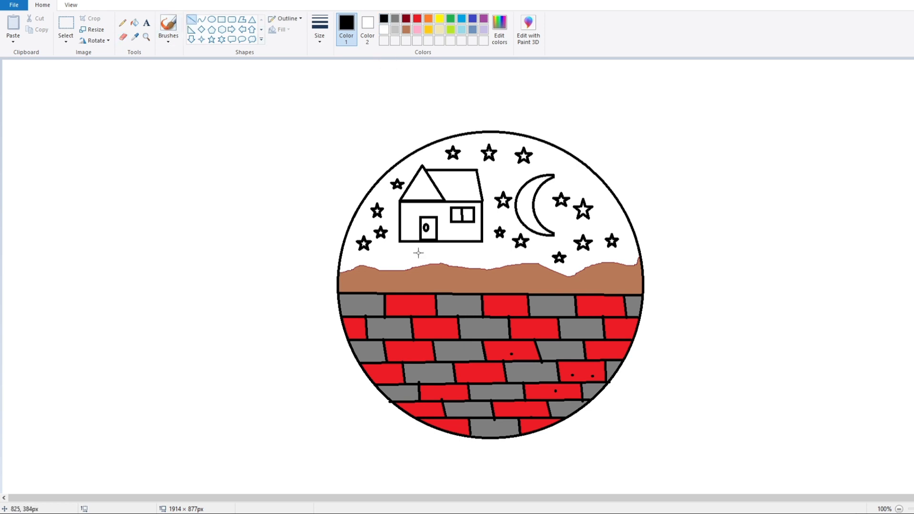
mouse_move(422, 243)
left_mouse_down()
mouse_move(412, 272)
mouse_move(426, 265)
left_mouse_up()
mouse_move(425, 250)
left_mouse_down()
mouse_move(417, 258)
mouse_move(429, 257)
left_mouse_up()
left_click(300, 256)
Add dark red to the custom colors and fill both parts of the house roof with it
left_click(406, 18)
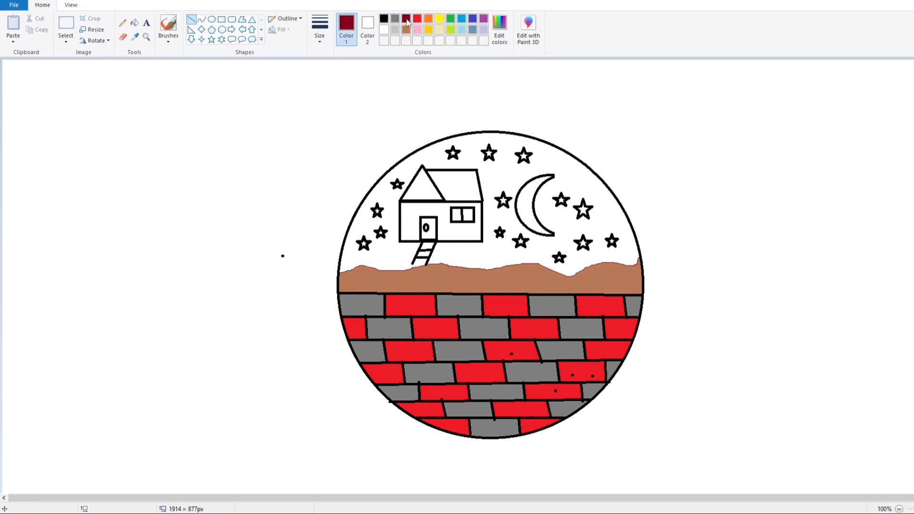
left_click(499, 29)
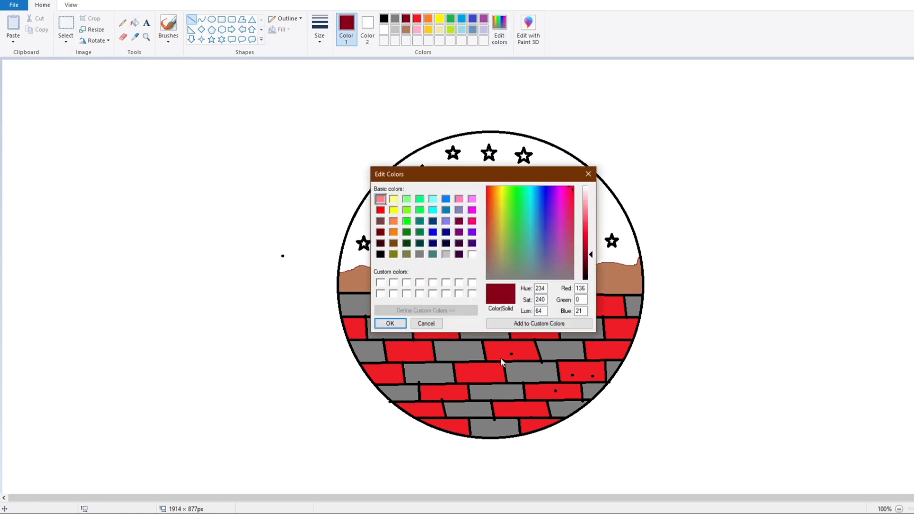
left_click(539, 323)
left_click(391, 324)
left_click(134, 22)
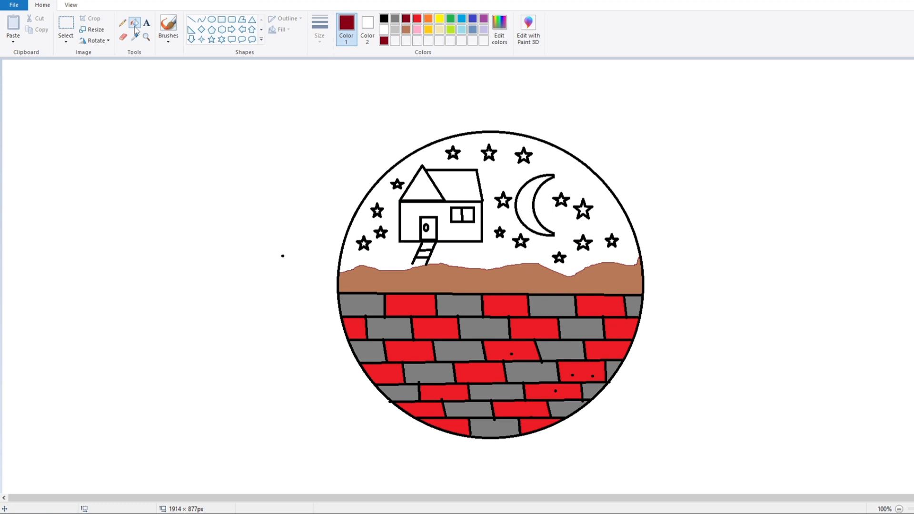
left_click(420, 184)
left_click(465, 183)
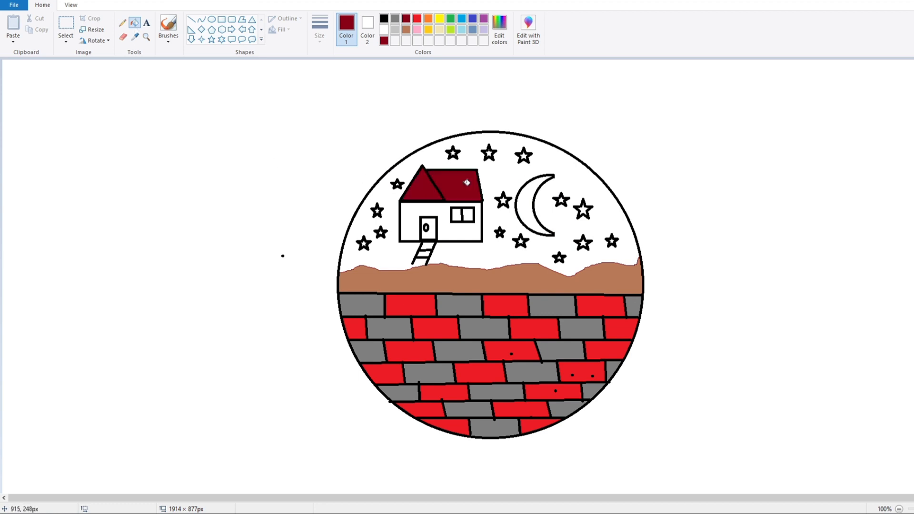
Fill the house door with brown and both window panes with gold
left_click(461, 20)
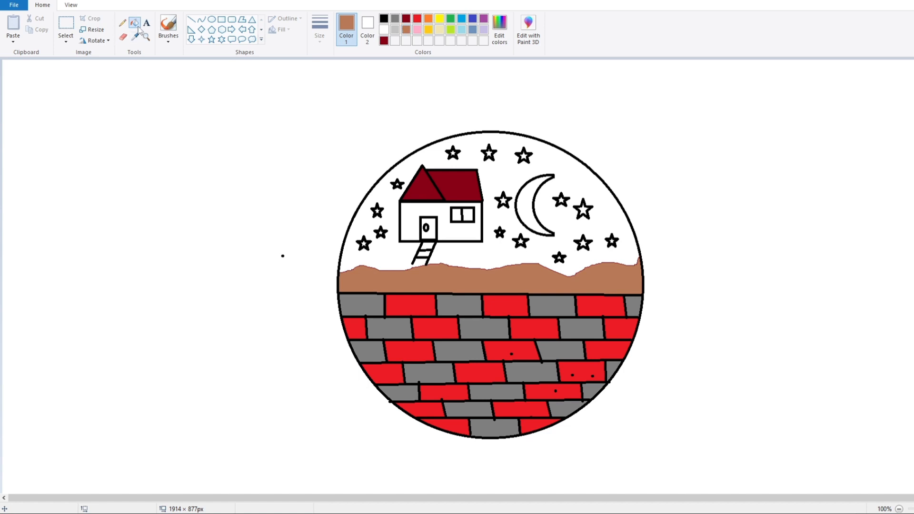
left_click(431, 222)
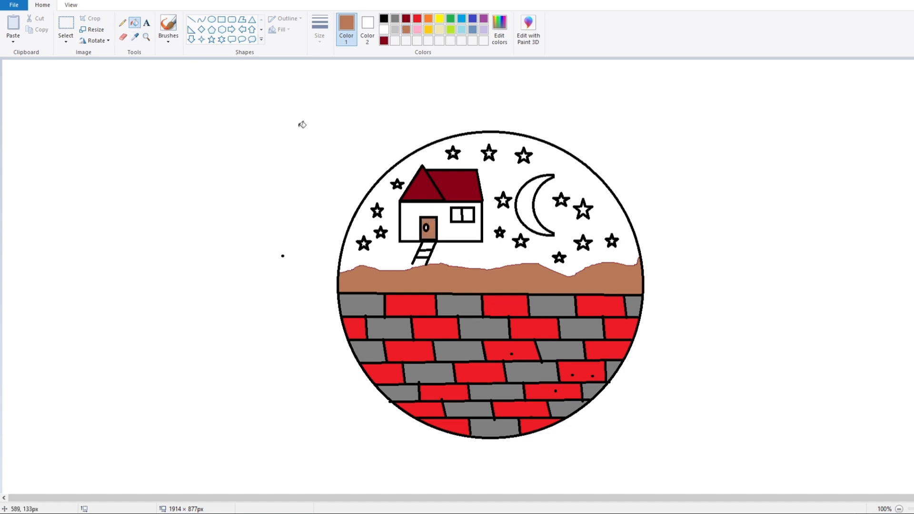
left_click(428, 30)
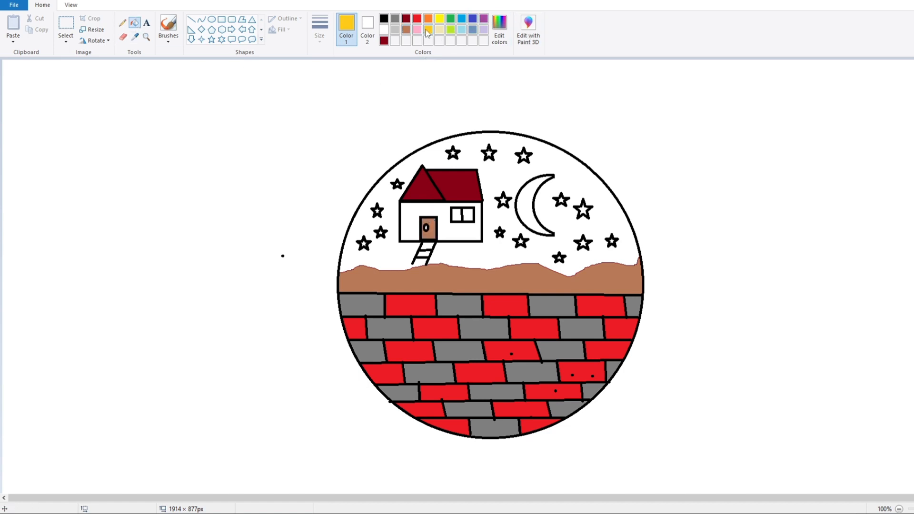
left_click(456, 215)
left_click(468, 214)
Fill the sky with turquoise and the front wall of the house with lavender
left_click(463, 18)
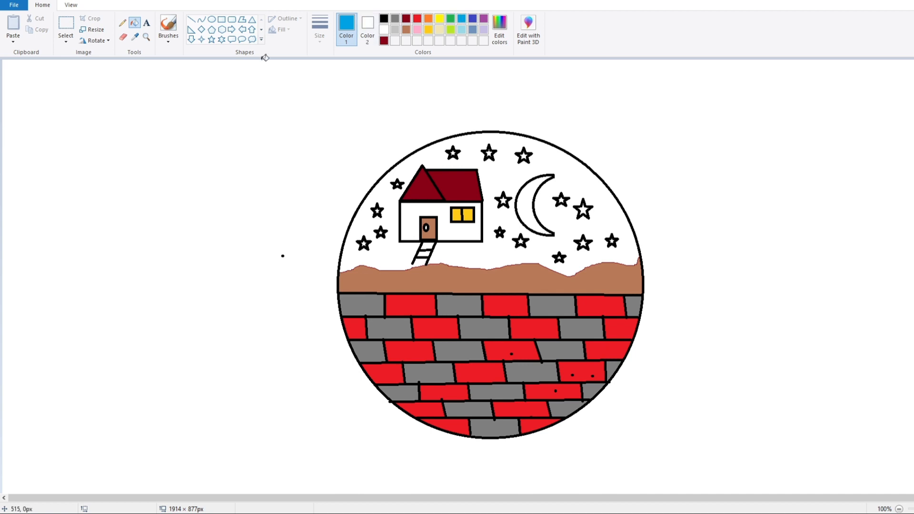
left_click(496, 178)
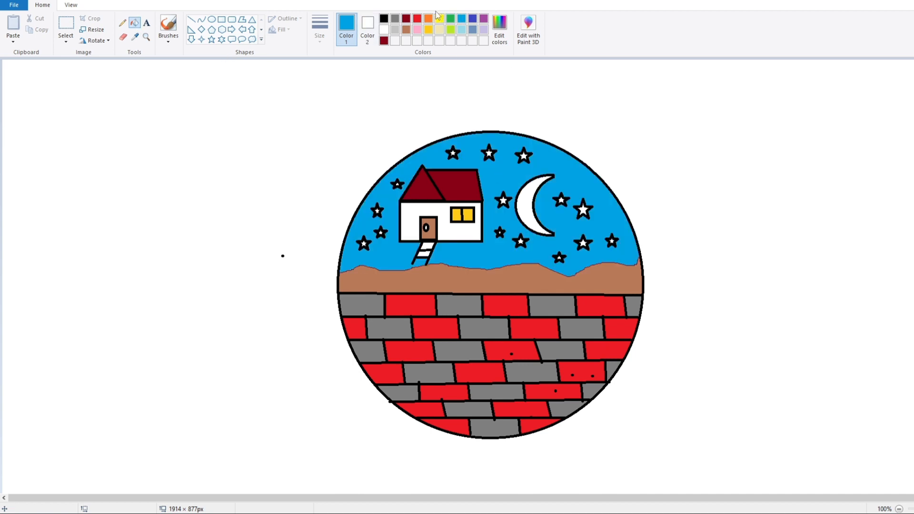
left_click(484, 29)
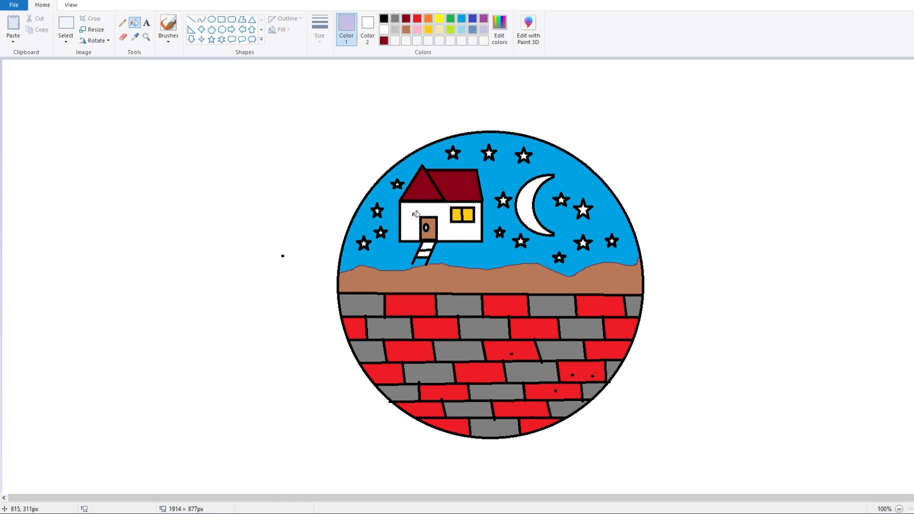
left_click(416, 214)
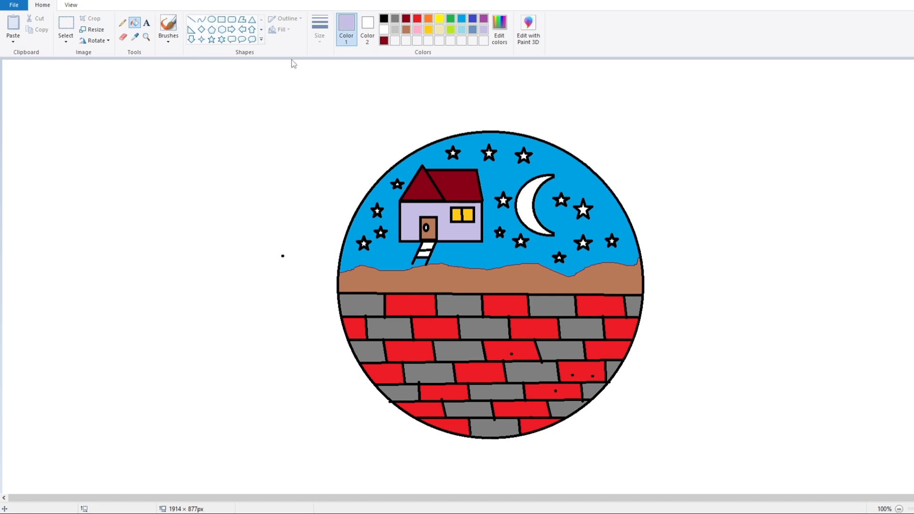
Draw two black vertical lines about 250 px long, one on each side of the circle, starting near the canvas's upper edge
left_click(191, 19)
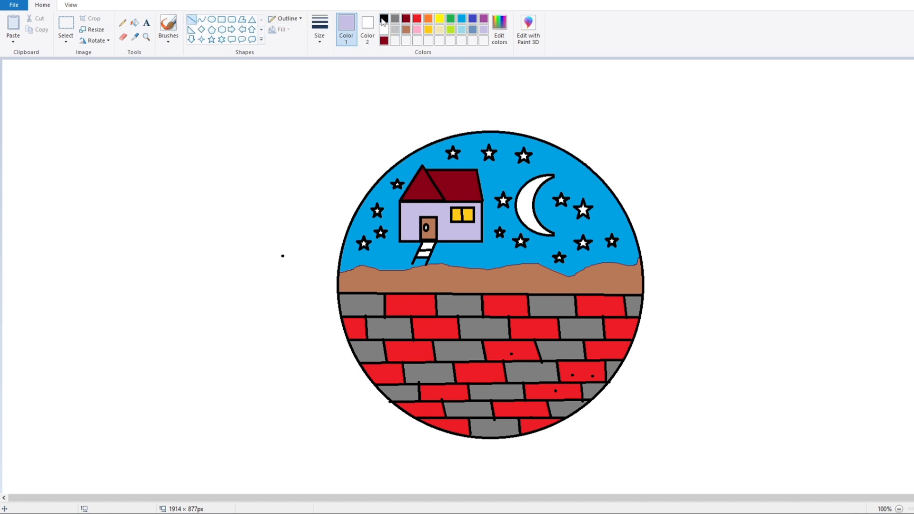
left_click(383, 19)
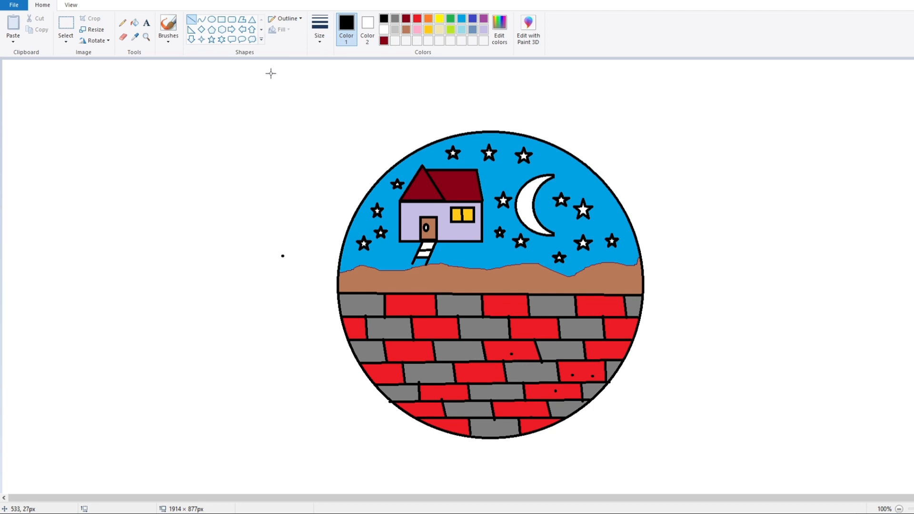
left_click_drag(274, 74, 276, 198)
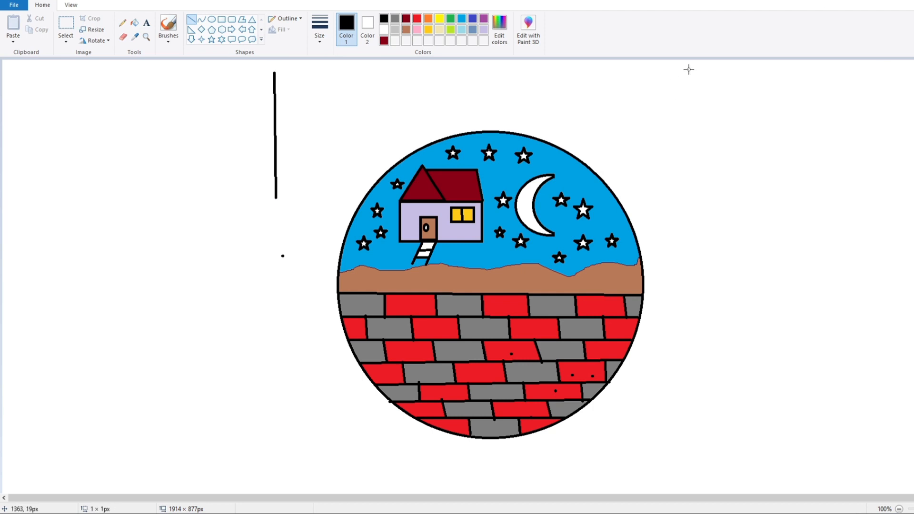
left_click_drag(689, 70, 690, 196)
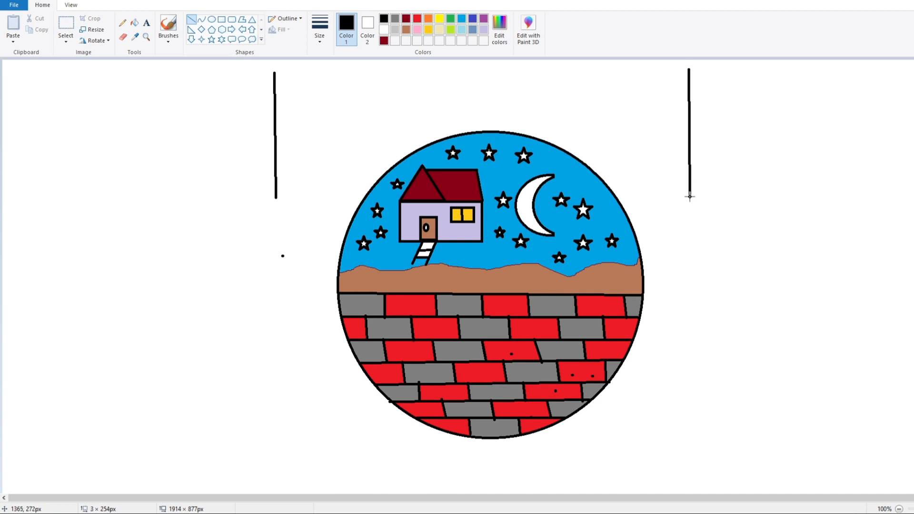
left_click(739, 198)
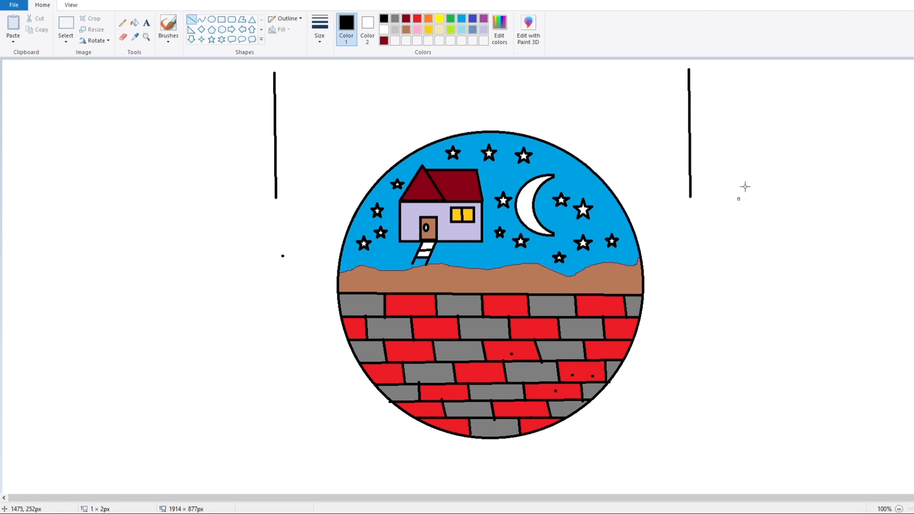
Draw a small black-outlined heart hanging from the lower end of each of the two vertical lines
left_click(262, 29)
left_click(191, 40)
mouse_move(264, 199)
left_mouse_down()
mouse_move(290, 207)
mouse_move(291, 229)
mouse_move(261, 217)
mouse_move(276, 195)
mouse_move(258, 207)
mouse_move(276, 192)
mouse_move(252, 215)
mouse_move(294, 211)
left_mouse_up()
left_click(253, 273)
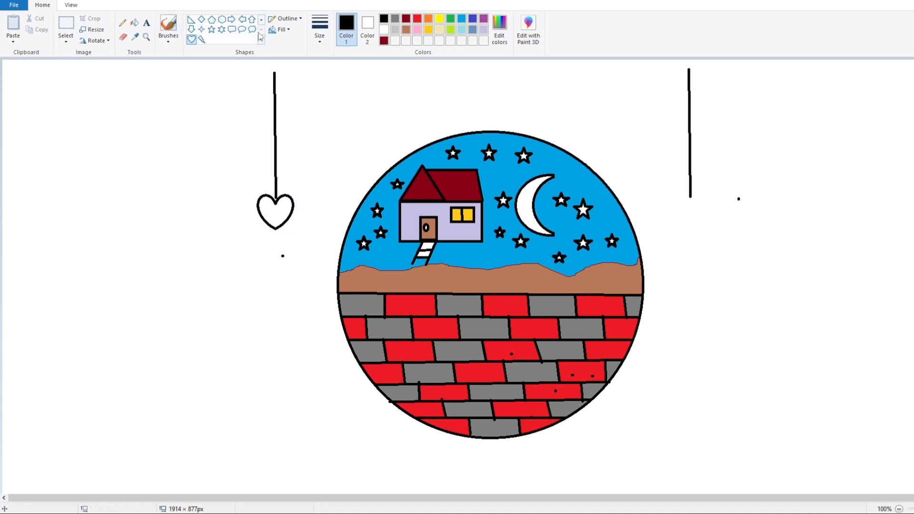
mouse_move(684, 196)
left_mouse_down()
mouse_move(708, 221)
mouse_move(670, 220)
mouse_move(691, 192)
left_mouse_up()
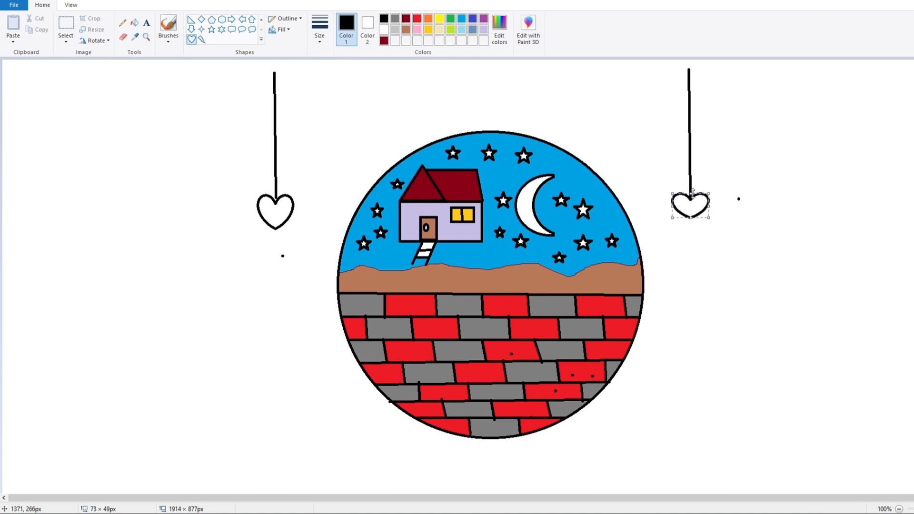
left_click(789, 239)
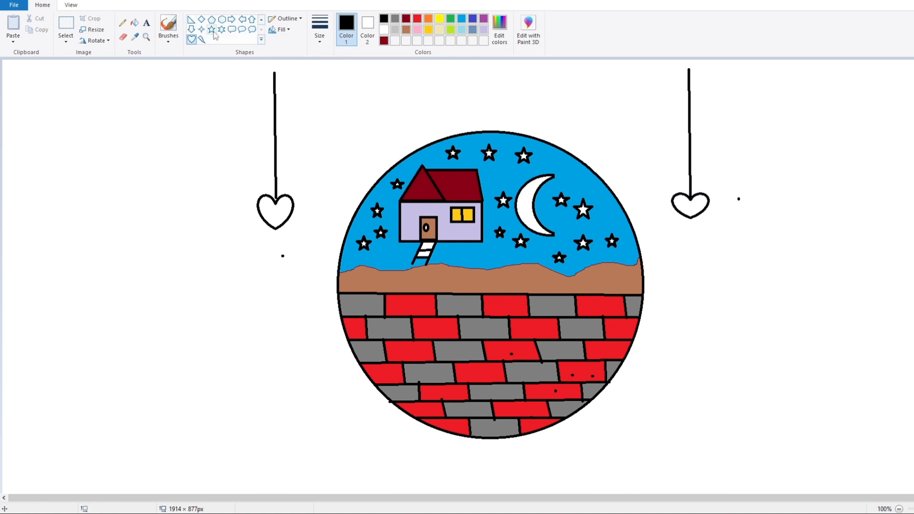
Draw a longer black vertical line, about 390 px, on the outer side of each hanging heart line
left_click(261, 19)
left_click(192, 20)
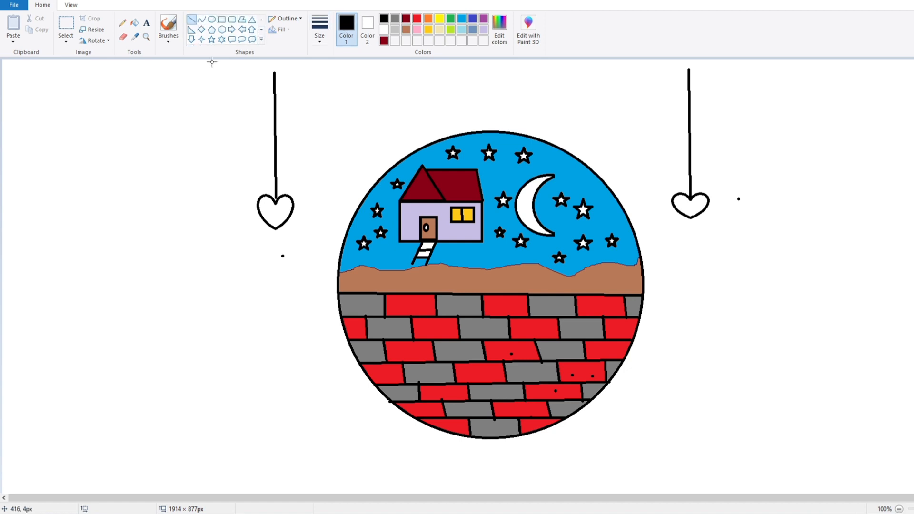
left_click_drag(233, 65, 237, 265)
left_click_drag(725, 65, 729, 257)
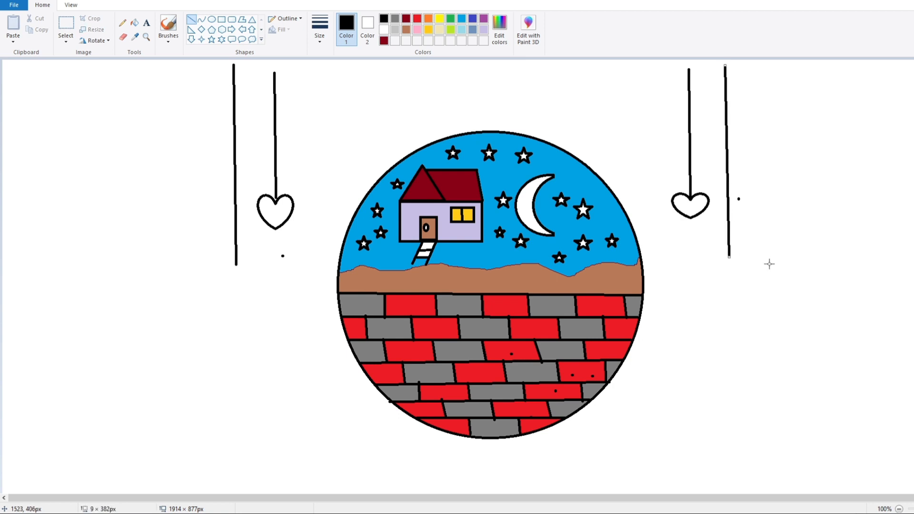
Draw a black-outlined heart at the lower end of both longer lines, the one on the circle's right about 84 × 71 px
left_click(261, 29)
left_click(191, 40)
mouse_move(218, 266)
left_mouse_down()
mouse_move(243, 279)
mouse_move(252, 298)
mouse_move(257, 281)
mouse_move(218, 266)
mouse_move(239, 260)
left_mouse_up()
left_click(178, 295)
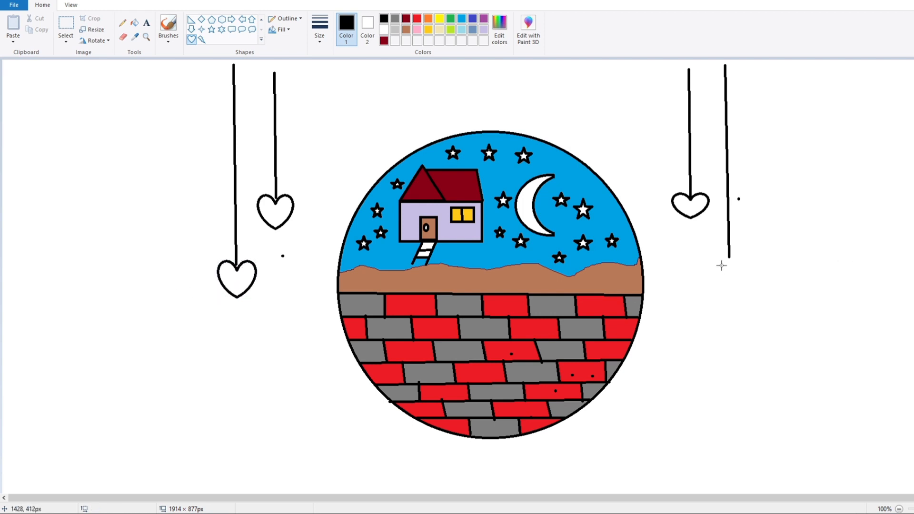
mouse_move(719, 260)
left_mouse_down()
mouse_move(758, 303)
mouse_move(758, 293)
mouse_move(709, 273)
mouse_move(759, 272)
mouse_move(729, 253)
left_mouse_up()
left_click_drag(733, 295, 733, 292)
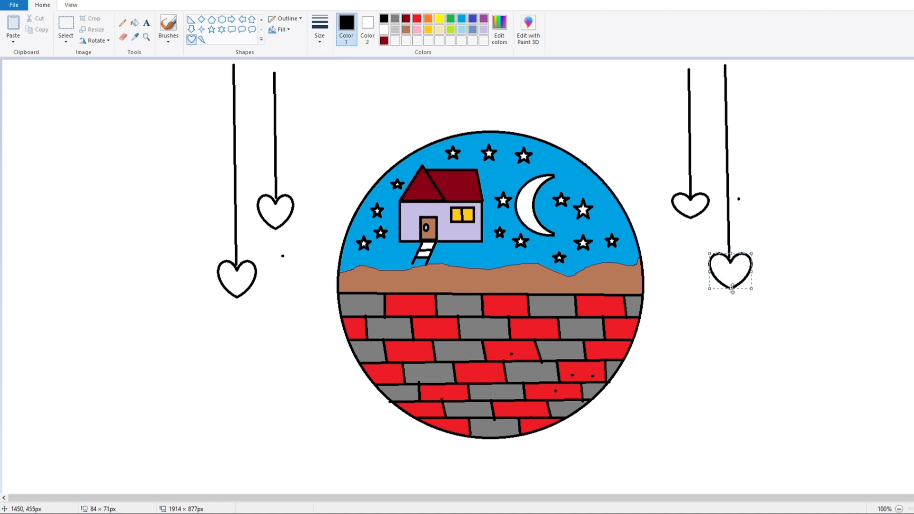
left_click(635, 285)
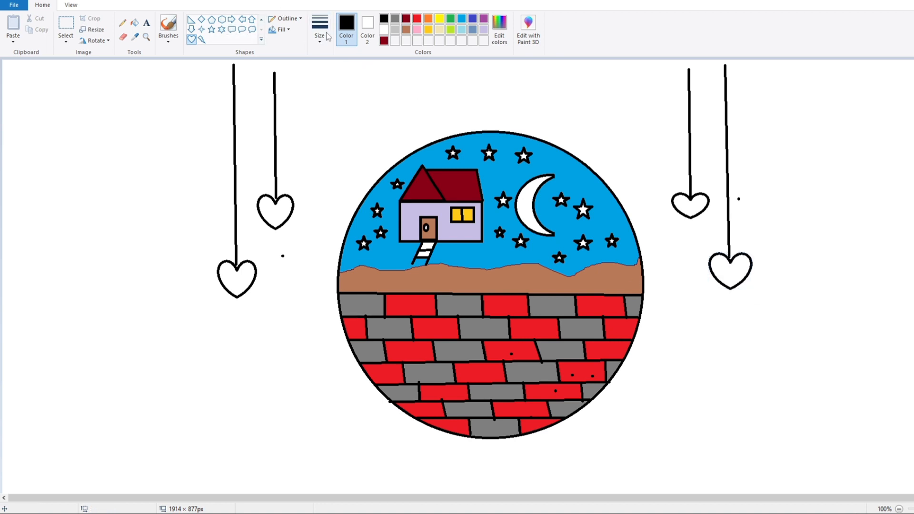
Draw an outermost black vertical line about 514 px long on each side of the circle
left_click(262, 20)
left_click(191, 19)
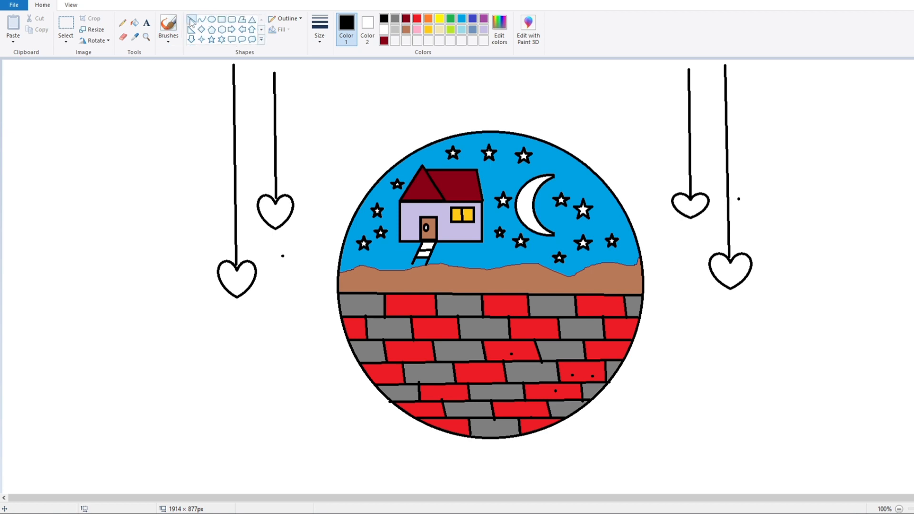
left_click_drag(185, 61, 186, 319)
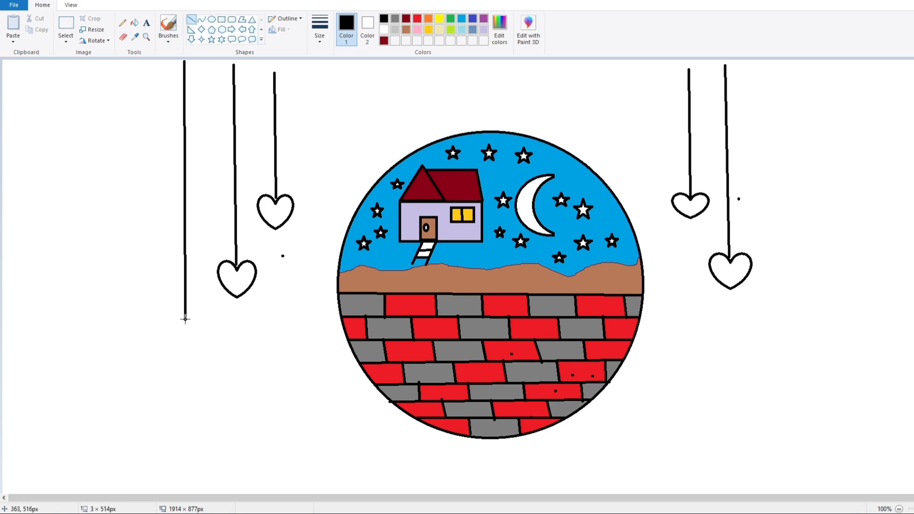
left_click(827, 134)
mouse_move(772, 69)
left_mouse_down()
mouse_move(776, 333)
mouse_move(776, 324)
left_mouse_up()
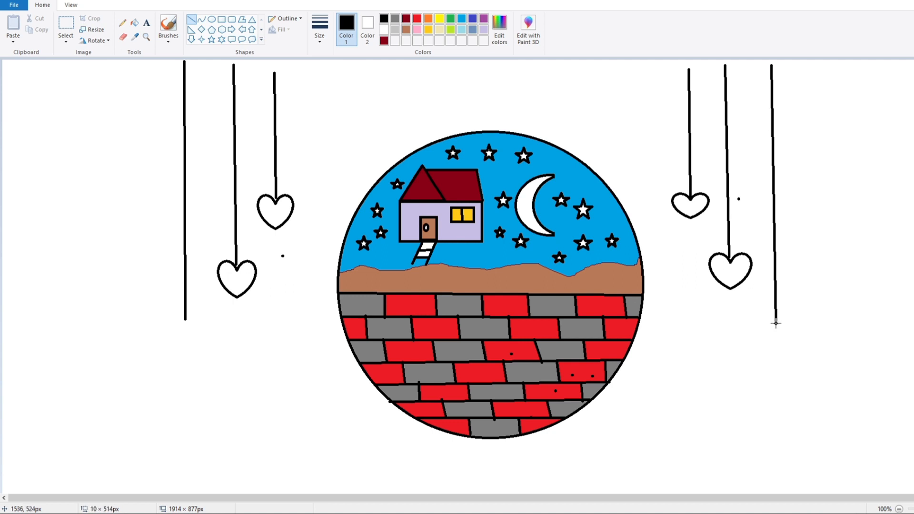
left_click(822, 294)
Draw a black-outlined heart at the lower end of the outermost line on the circle's left side
left_click(262, 40)
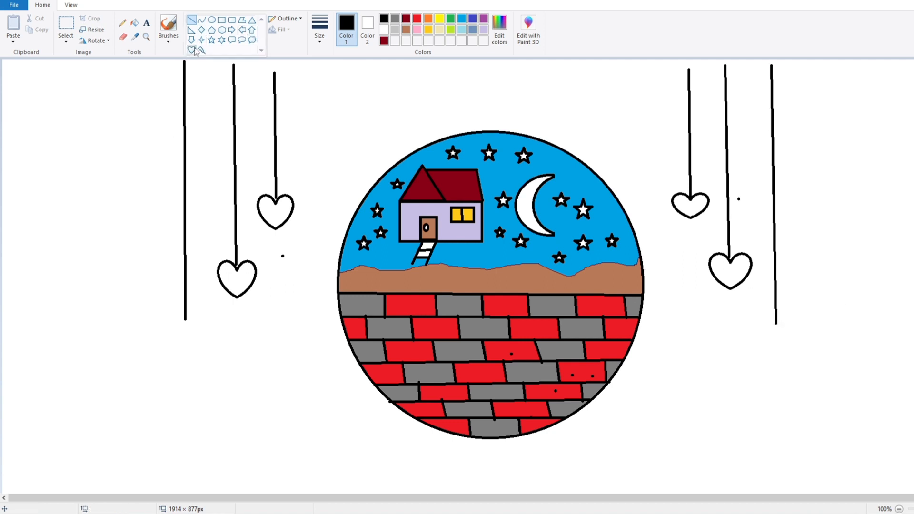
left_click(191, 50)
mouse_move(177, 326)
left_mouse_down()
mouse_move(213, 359)
mouse_move(165, 343)
mouse_move(186, 314)
mouse_move(158, 340)
mouse_move(186, 352)
left_mouse_up()
left_click(599, 463)
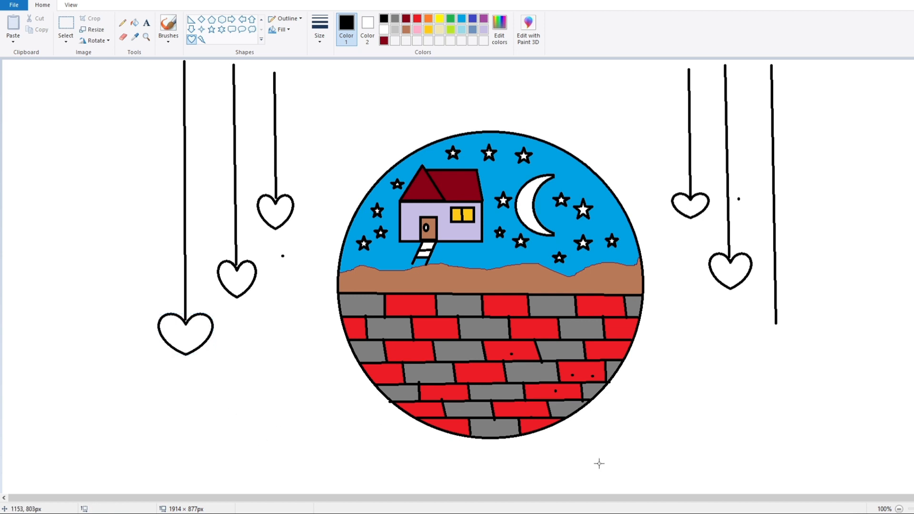
Draw a heart for the outermost line on the circle's right side and resize it so it hangs from the line's end
left_click_drag(766, 330, 807, 370)
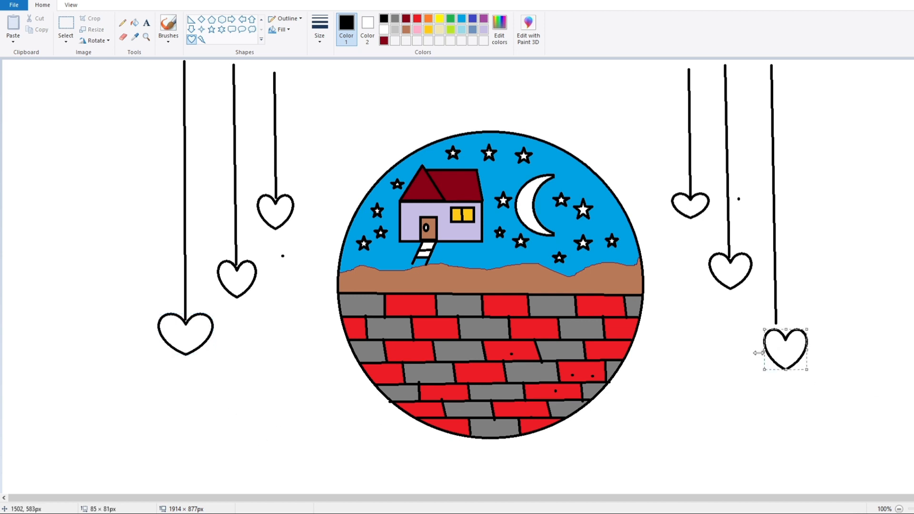
mouse_move(765, 349)
left_mouse_down()
mouse_move(754, 349)
mouse_move(781, 325)
mouse_move(748, 347)
mouse_move(773, 360)
mouse_move(746, 337)
left_mouse_up()
left_click_drag(807, 342, 802, 343)
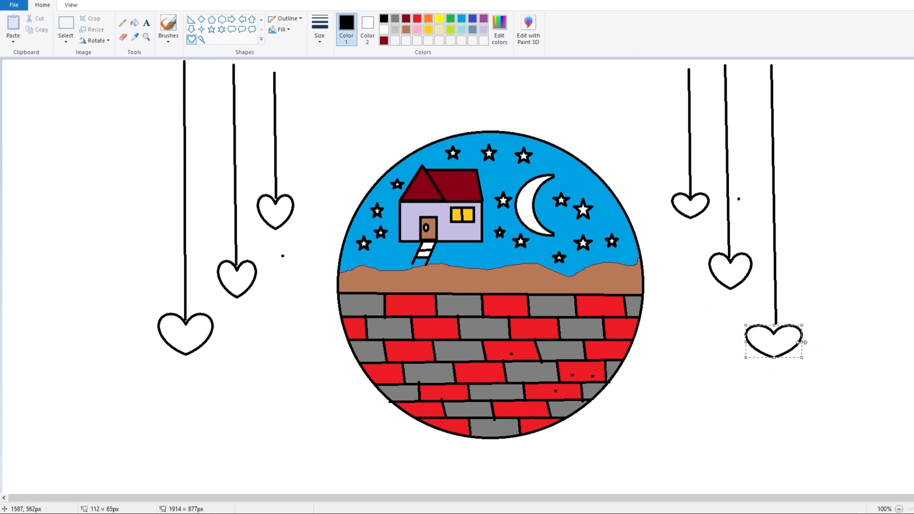
left_click_drag(746, 348, 779, 365)
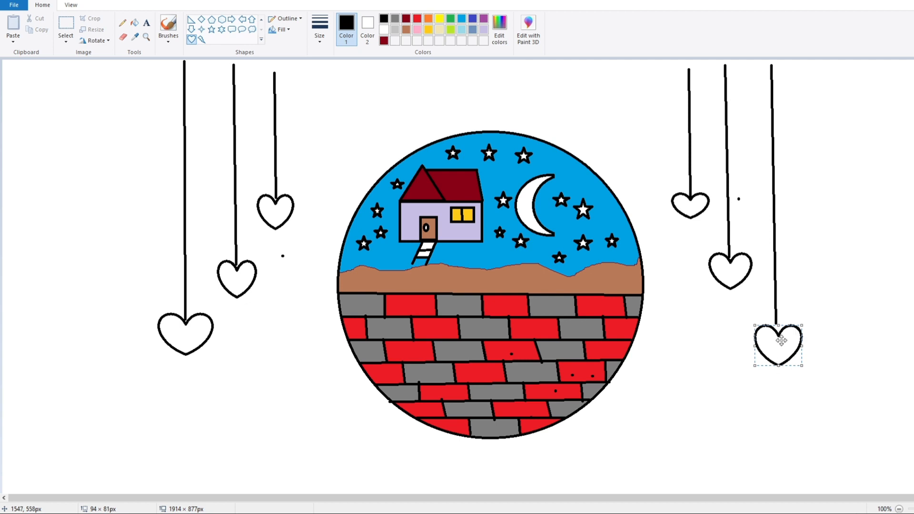
left_click_drag(779, 334, 751, 338)
left_click(900, 324)
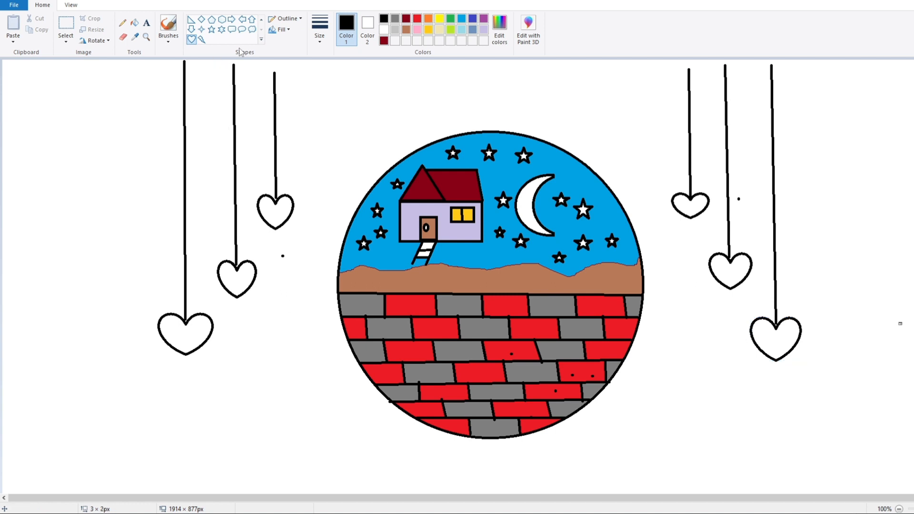
Mix a darker red with Red 201, Green 16 and Blue 26 as a custom drawing color
left_click(415, 22)
left_click(499, 28)
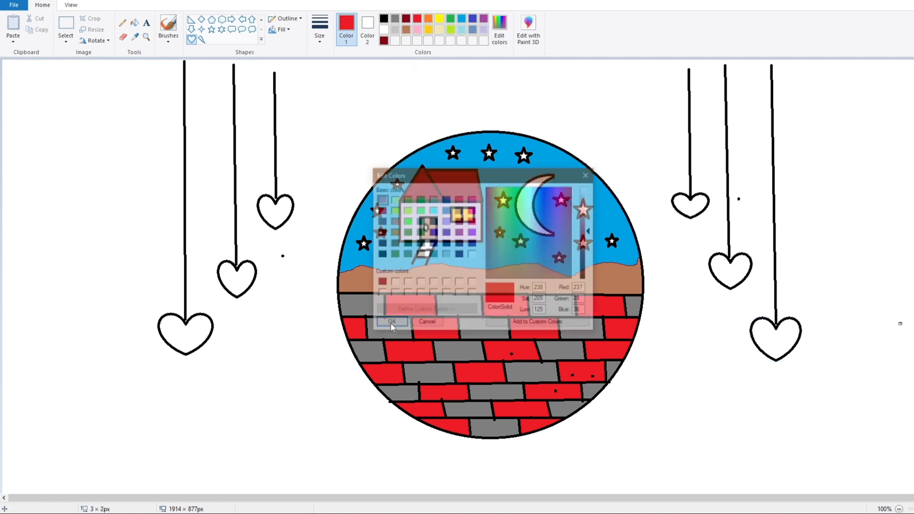
left_click_drag(591, 230, 594, 243)
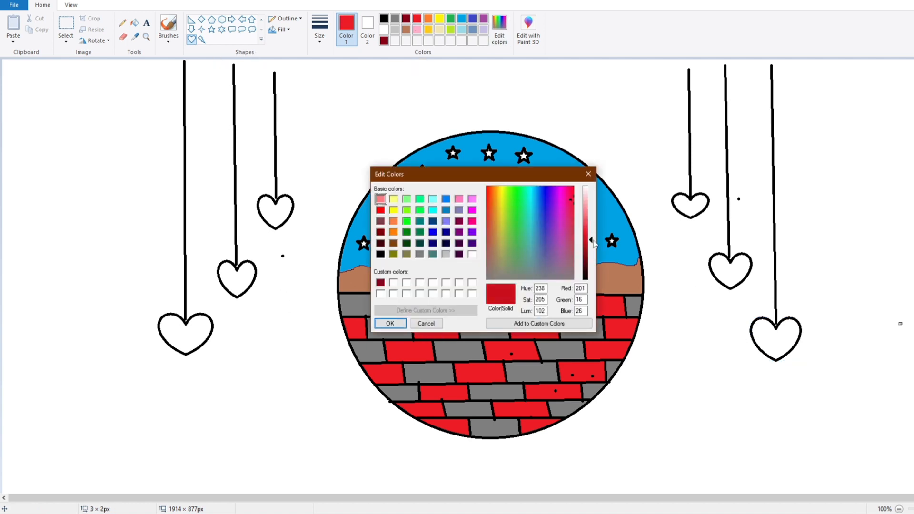
left_click(390, 323)
Fill all six hanging hearts with the custom darker red
left_click(135, 23)
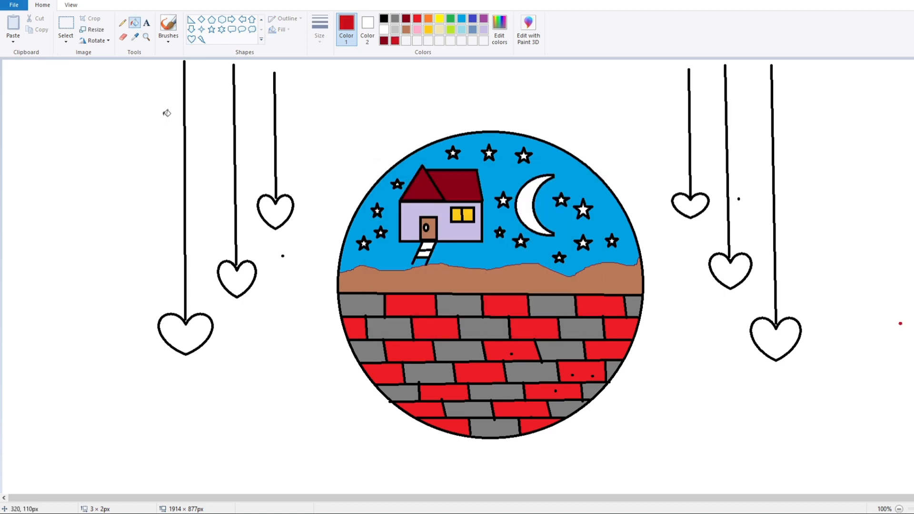
left_click(189, 339)
left_click(237, 278)
left_click(275, 212)
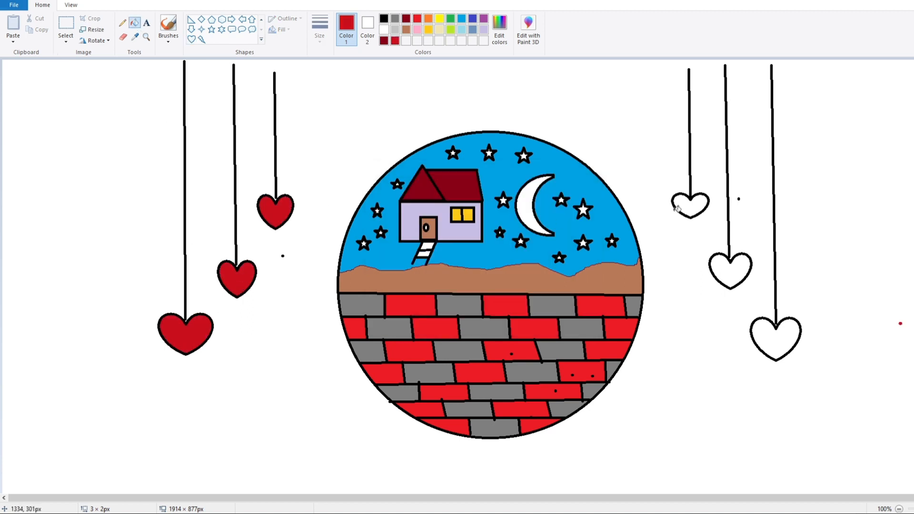
left_click(690, 205)
left_click(745, 271)
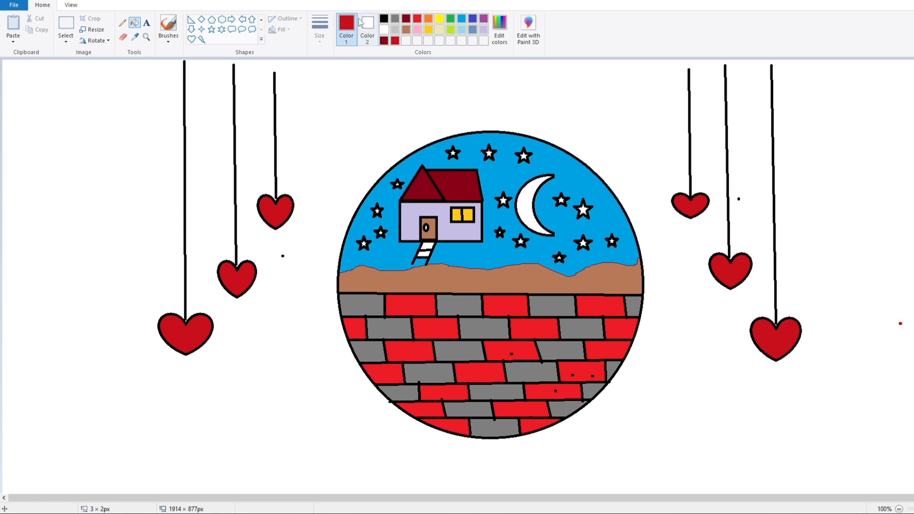
Draw six small black-outlined lightning bolts above the circle, three on each side
left_click(384, 18)
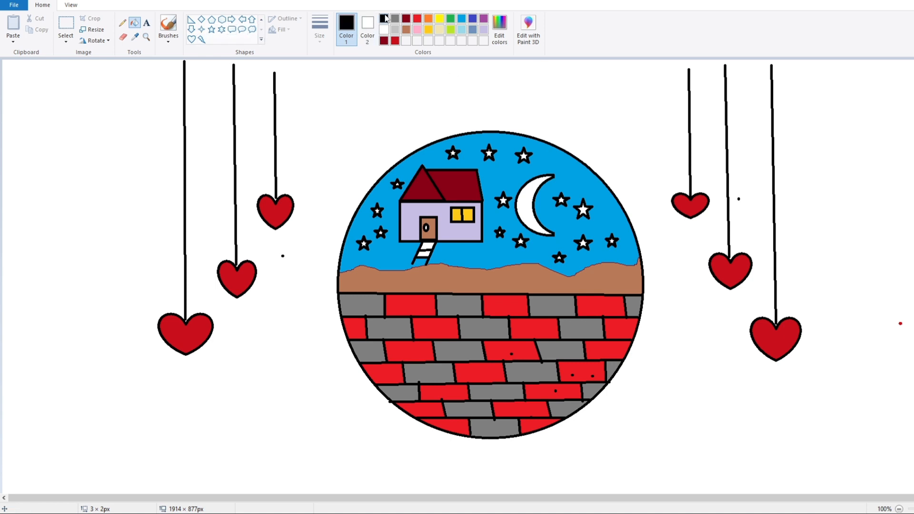
left_click(202, 40)
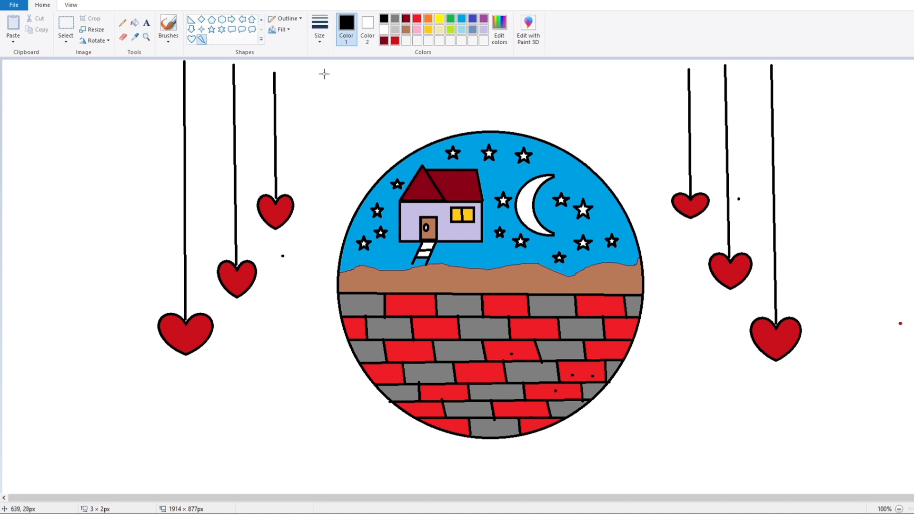
left_click_drag(324, 74, 341, 86)
left_click_drag(405, 84, 424, 101)
left_click_drag(356, 106, 379, 124)
left_click_drag(572, 83, 636, 102)
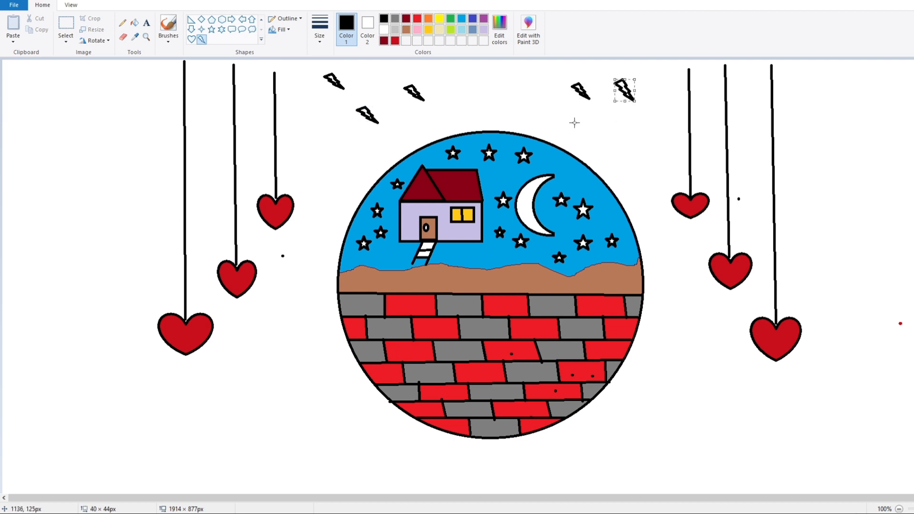
left_click_drag(575, 123, 598, 142)
left_click(658, 247)
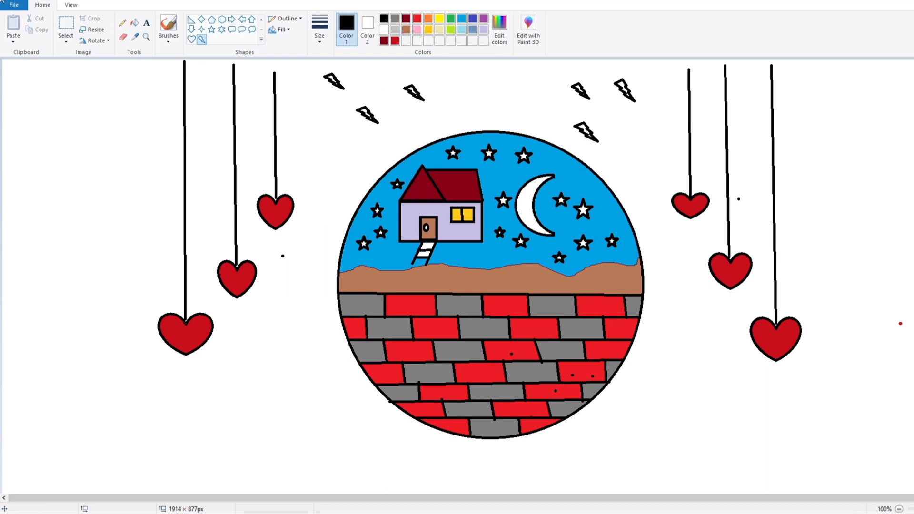
Undo the drawing and fills step by step, back to the partly red-filled brick wall
key("ctrl+z")
key("ctrl+z")
key("ctrl+z")
key("ctrl+z")
key("ctrl+z")
key("ctrl+z")
key("ctrl+z")
key("ctrl+z")
key("ctrl+z")
key("ctrl+z")
key("ctrl+z")
key("ctrl+z")
key("ctrl+z")
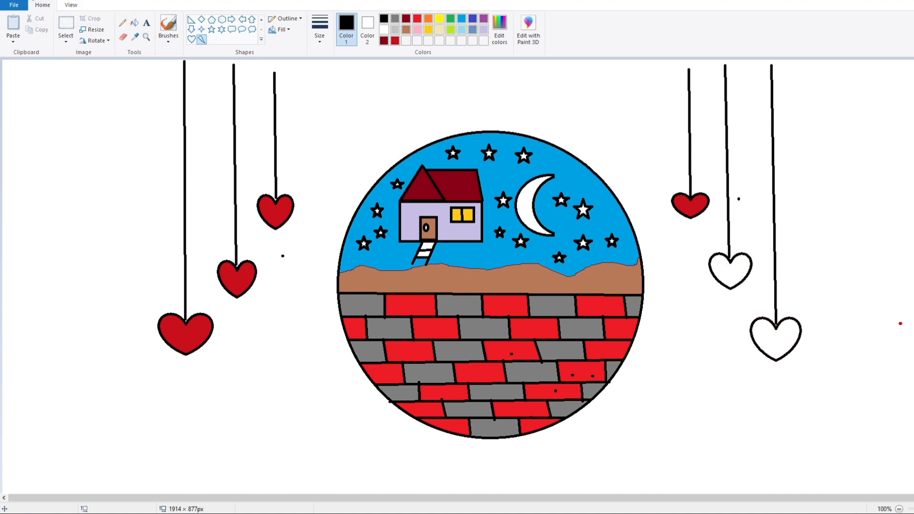
key("ctrl+z")
key("ctrl+z")
key("ctrl+z")
key("ctrl+z")
key("ctrl+z")
key("ctrl+z")
key("ctrl+z")
key("ctrl+z")
key("ctrl+z")
key("ctrl+z")
key("ctrl+z")
key("ctrl+z")
key("ctrl+z")
key("ctrl+z")
key("ctrl+z")
key("ctrl+z")
key("ctrl+z")
key("ctrl+z")
key("ctrl+z")
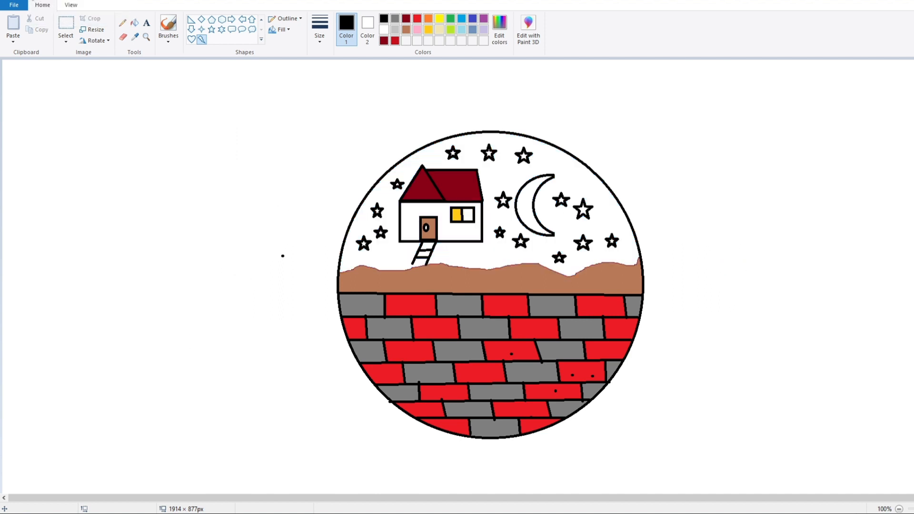
key("ctrl+z")
key("ctrl+z")
key("ctrl+z")
key("ctrl+z")
key("ctrl+z")
key("ctrl+z")
key("ctrl+z")
key("ctrl+z")
key("ctrl+z")
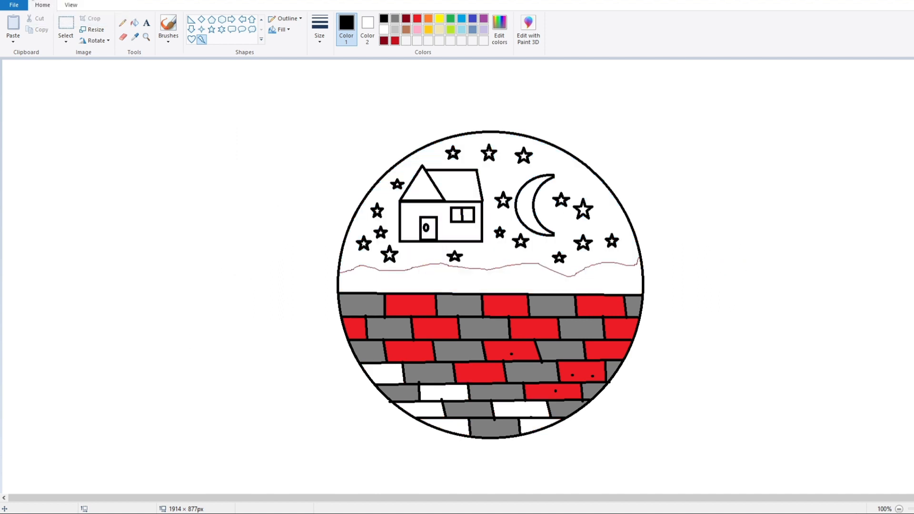
Redo the undone drawing and fills, from the remaining red bricks through the house scene to the red hanging hearts
key("ctrl+y")
key("ctrl+y")
key("ctrl+y")
key("ctrl+y")
key("ctrl+y")
key("ctrl+y")
key("ctrl+y")
key("ctrl+y")
key("ctrl+y")
key("ctrl+y")
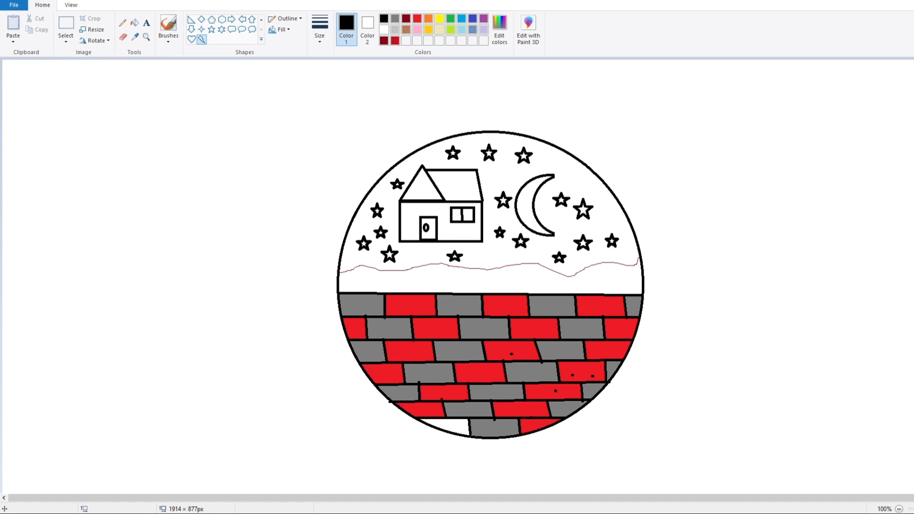
key("ctrl+y")
key("ctrl+y")
key("ctrl+y")
key("ctrl+y")
key("ctrl+y")
key("ctrl+y")
key("ctrl+y")
key("ctrl+y")
key("ctrl+y")
key("ctrl+y")
key("ctrl+y")
key("ctrl+y")
key("ctrl+y")
key("ctrl+y")
key("ctrl+y")
key("ctrl+y")
key("ctrl+y")
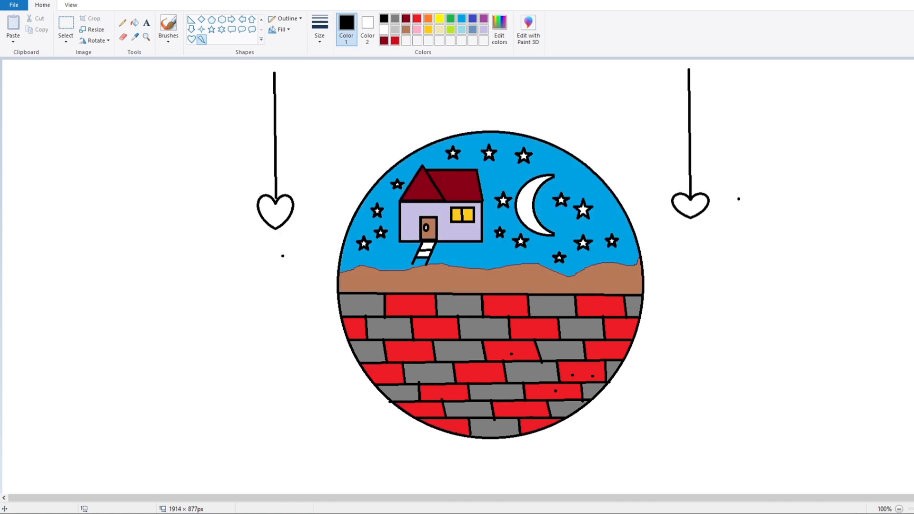
key("ctrl+y")
key("ctrl+y")
key("ctrl+y")
key("ctrl+y")
key("ctrl+y")
key("ctrl+y")
key("ctrl+y")
key("ctrl+y")
key("ctrl+y")
key("ctrl+y")
key("ctrl+y")
key("ctrl+y")
key("ctrl+y")
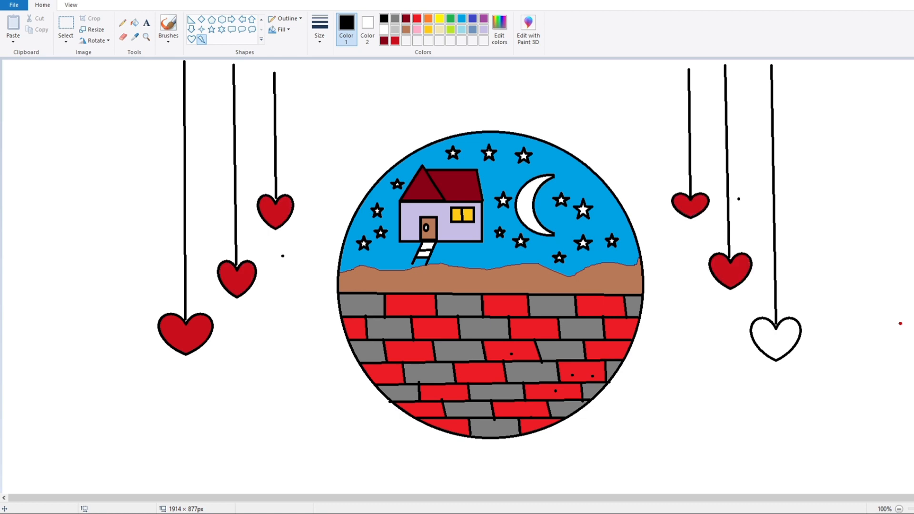